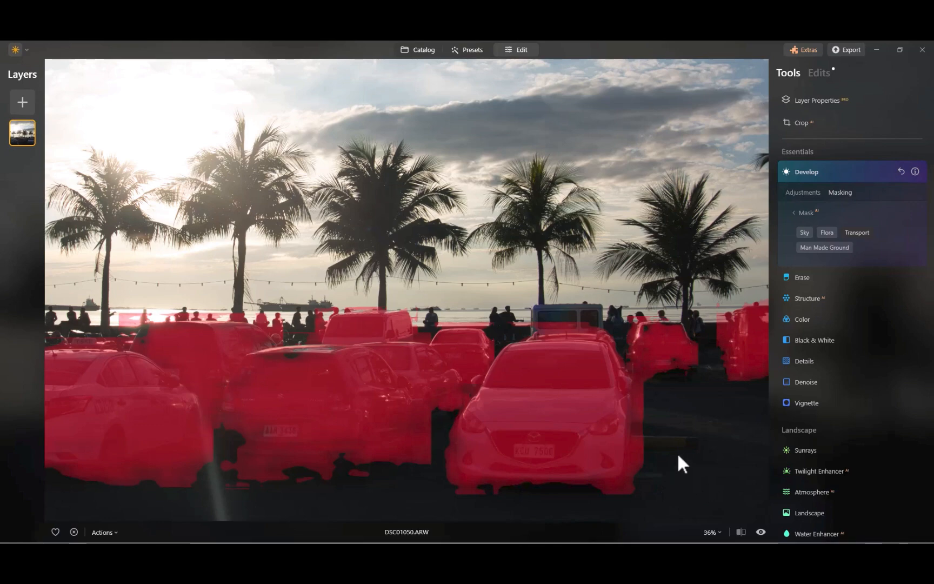
# - Mask the palm trees by switching the Mask AI category from Transport to Flora
pyautogui.scroll(-4, 677, 452)
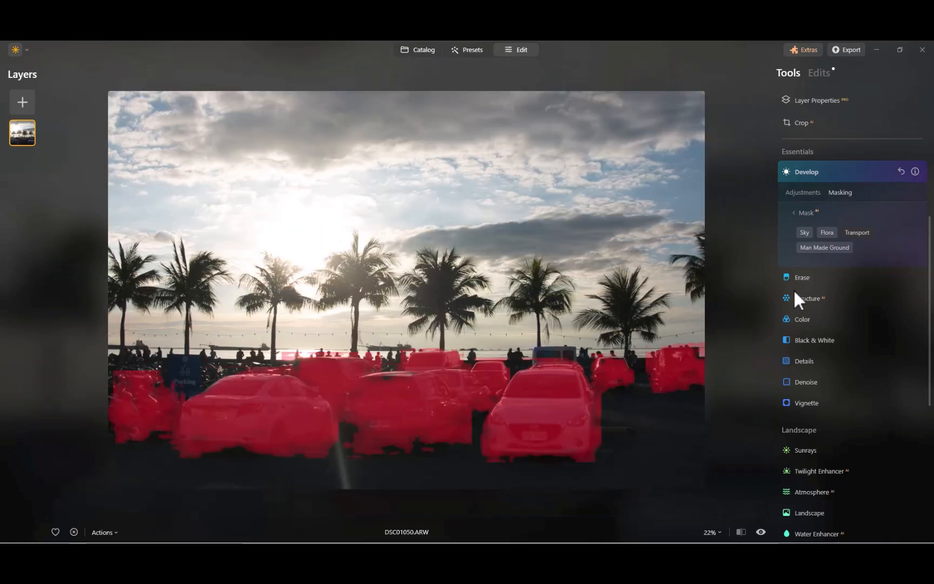
pyautogui.click(827, 232)
pyautogui.scroll(5, 476, 244)
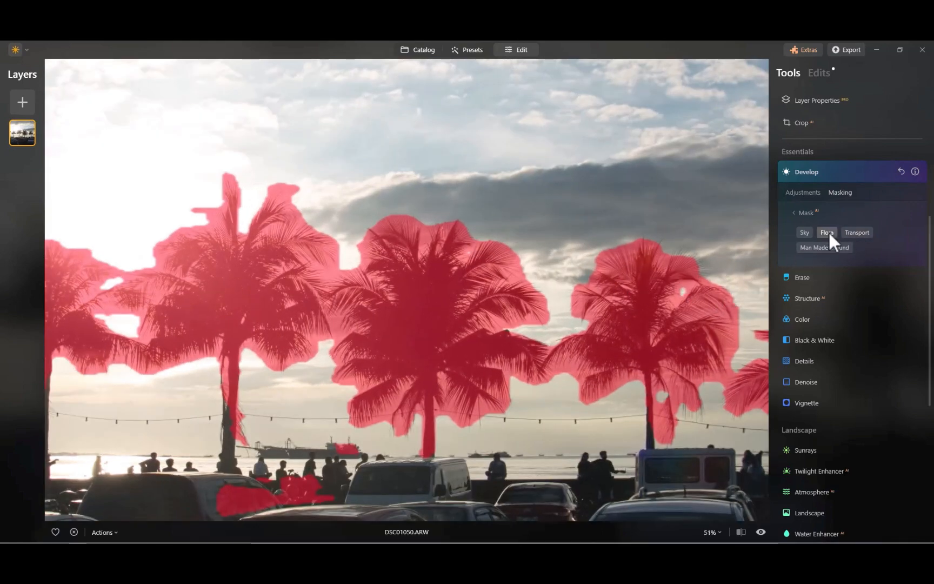
pyautogui.scroll(-5, 647, 376)
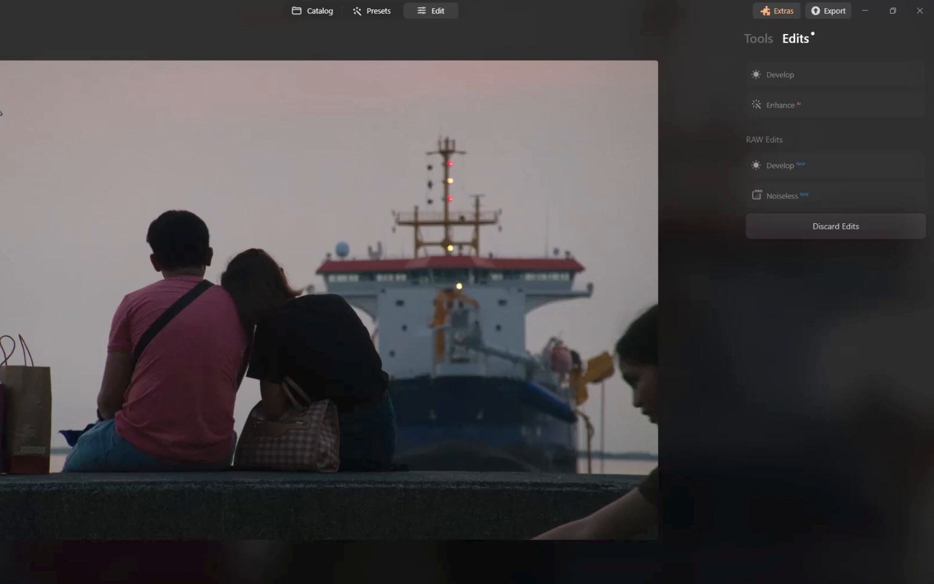
# - Raise the Accent AI amount in the Enhance tool for the photo of the couple and ship
pyautogui.click(768, 31)
pyautogui.click(773, 154)
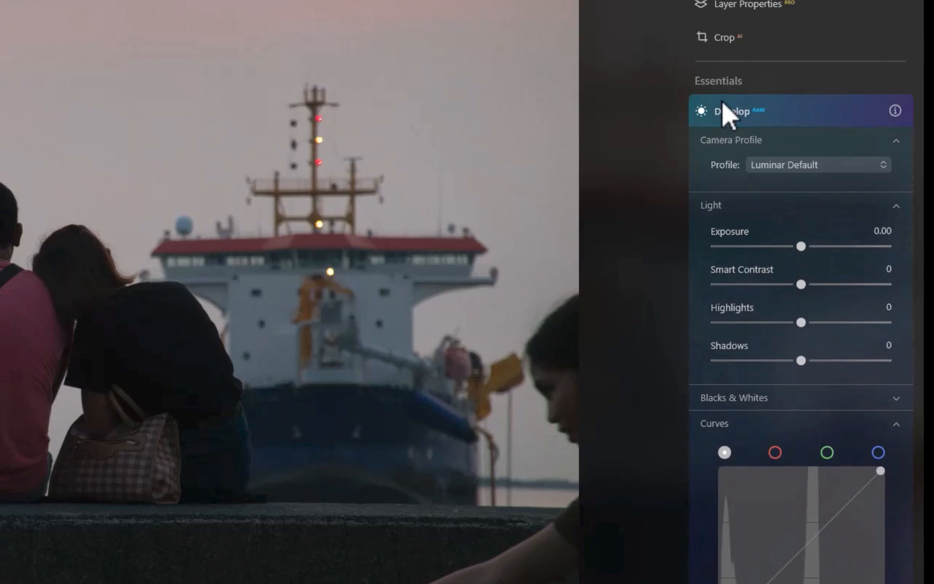
pyautogui.click(723, 101)
pyautogui.click(750, 118)
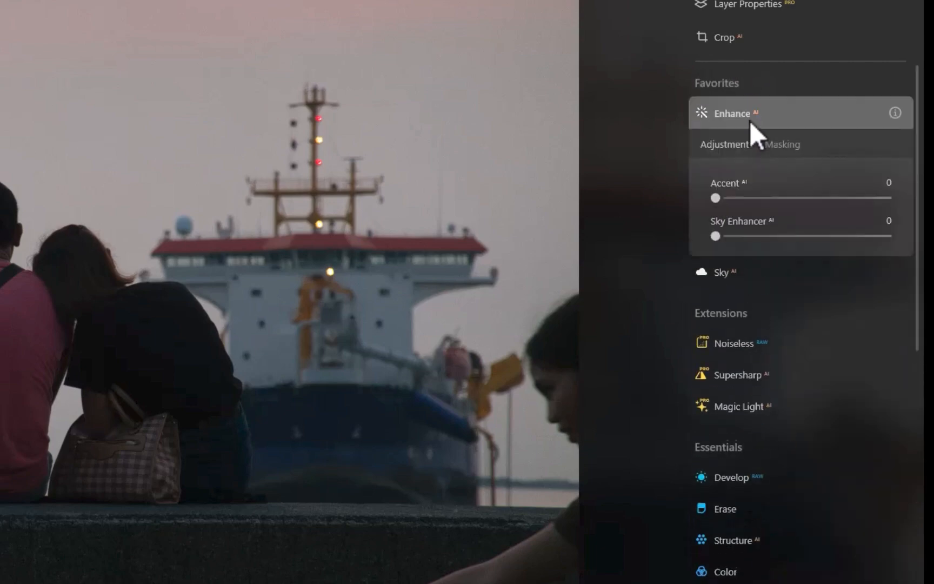
pyautogui.moveTo(715, 198); pyautogui.dragTo(795, 198)
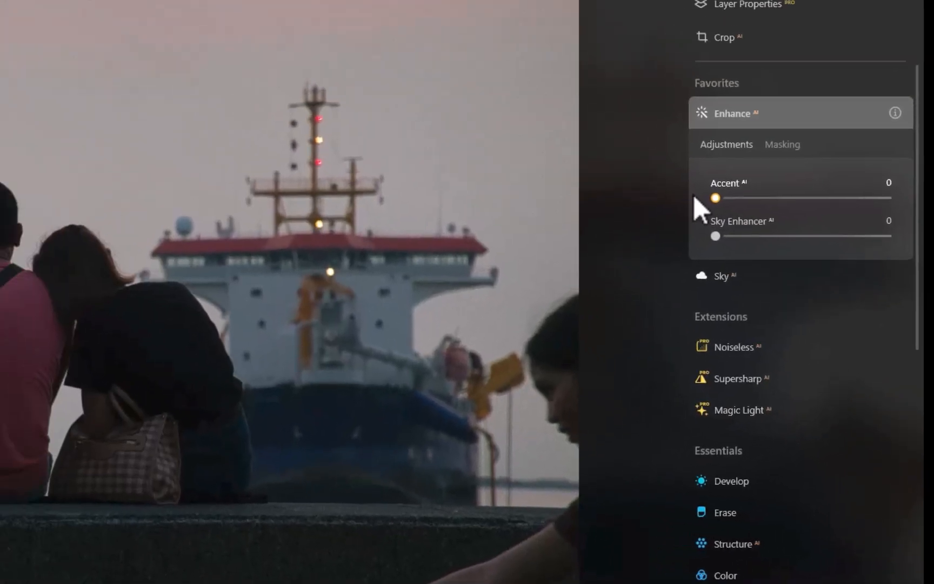
# - Create a Human mask with Mask AI in a new Develop adjustment
pyautogui.click(722, 479)
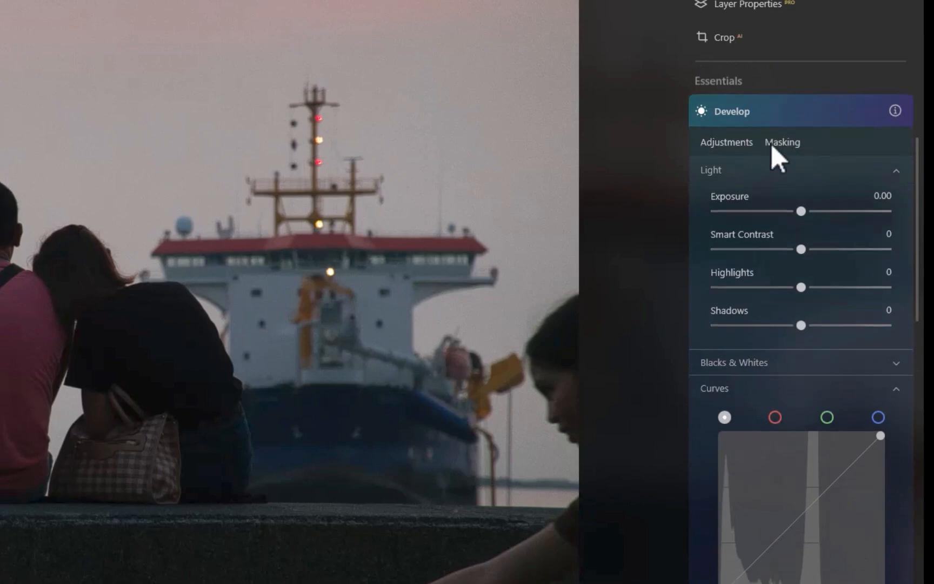
pyautogui.click(764, 140)
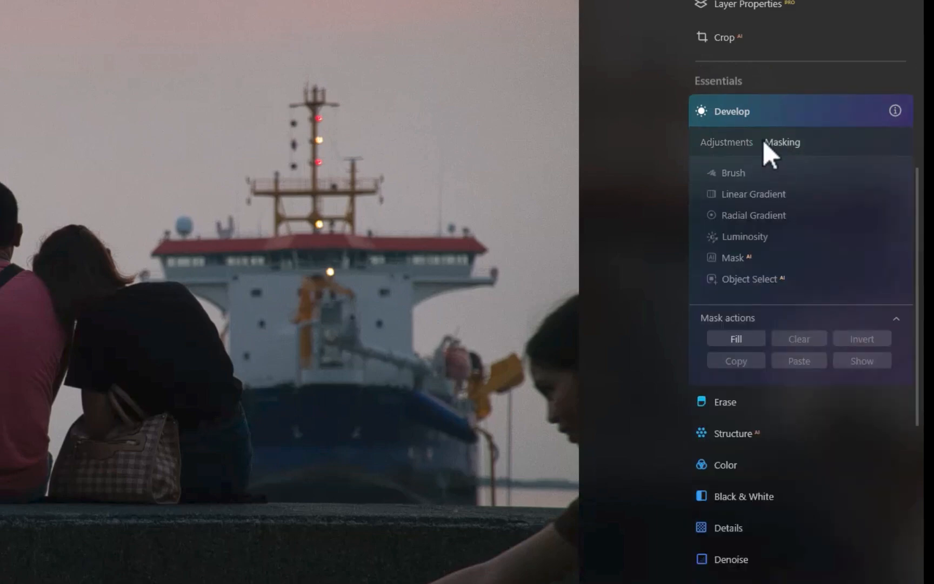
pyautogui.click(756, 261)
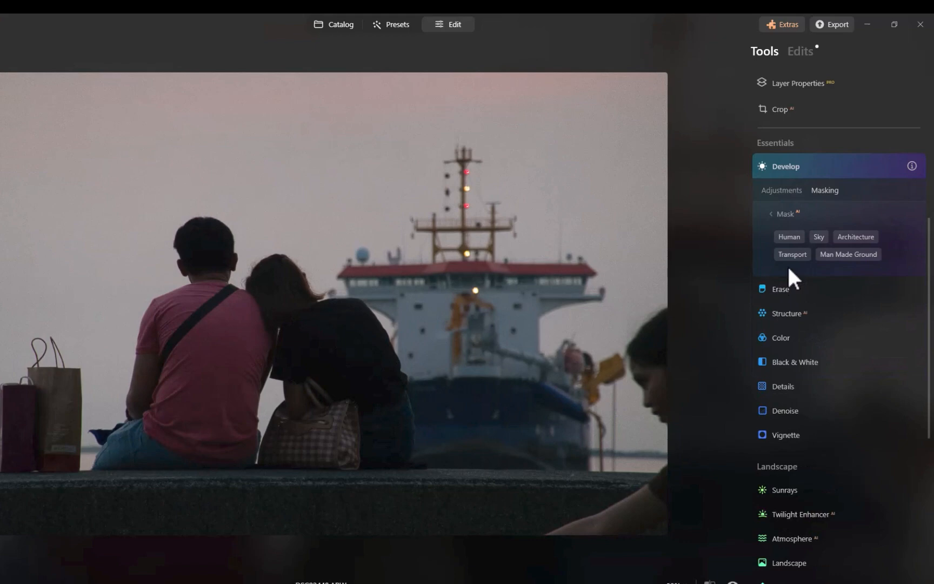
pyautogui.click(785, 238)
pyautogui.click(772, 214)
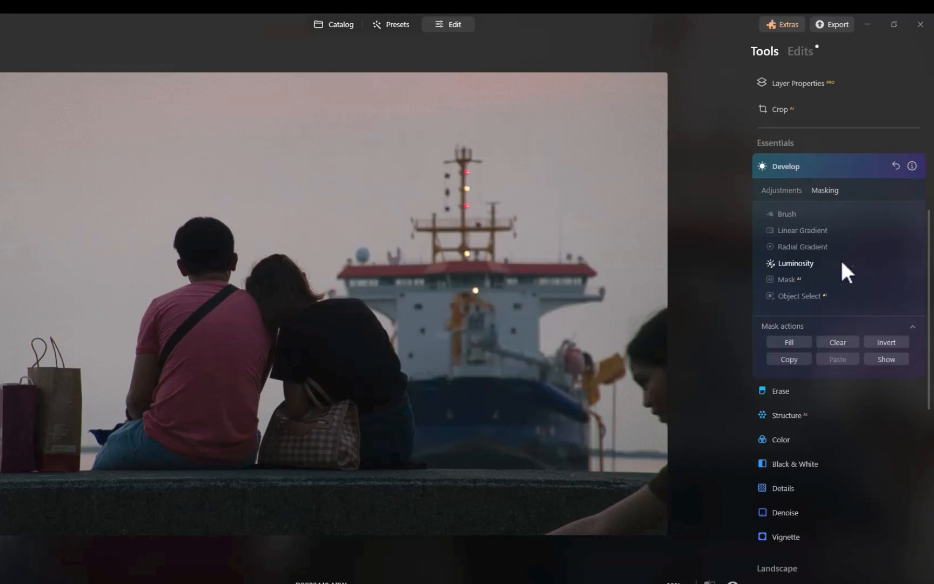
# - Add the ship's hull and superstructure to the Develop mask with Object Select AI
pyautogui.click(802, 296)
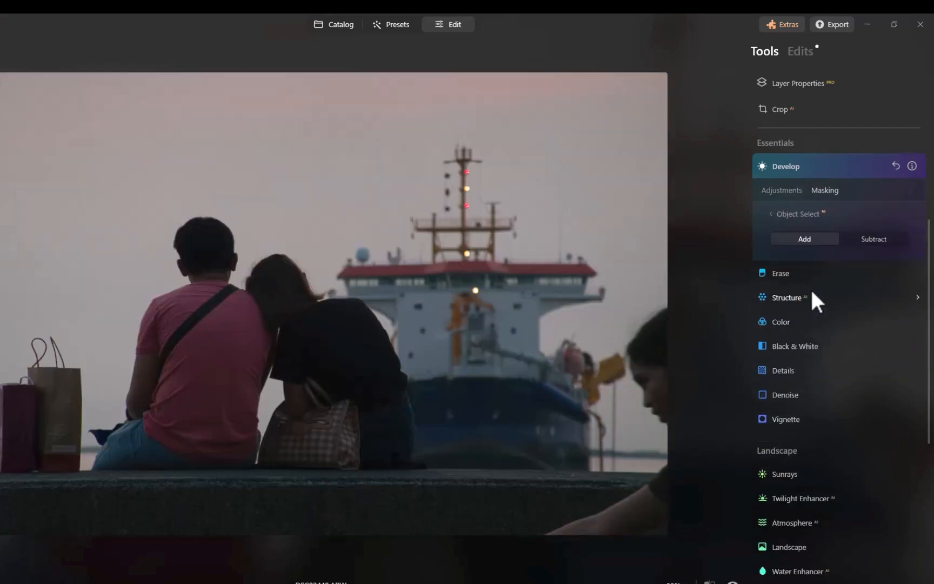
pyautogui.click(477, 426)
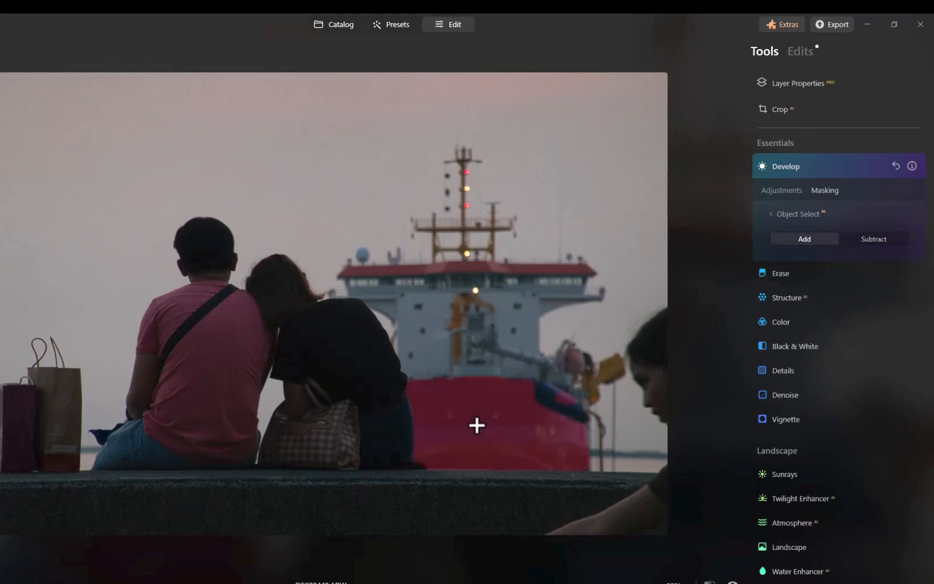
pyautogui.click(494, 337)
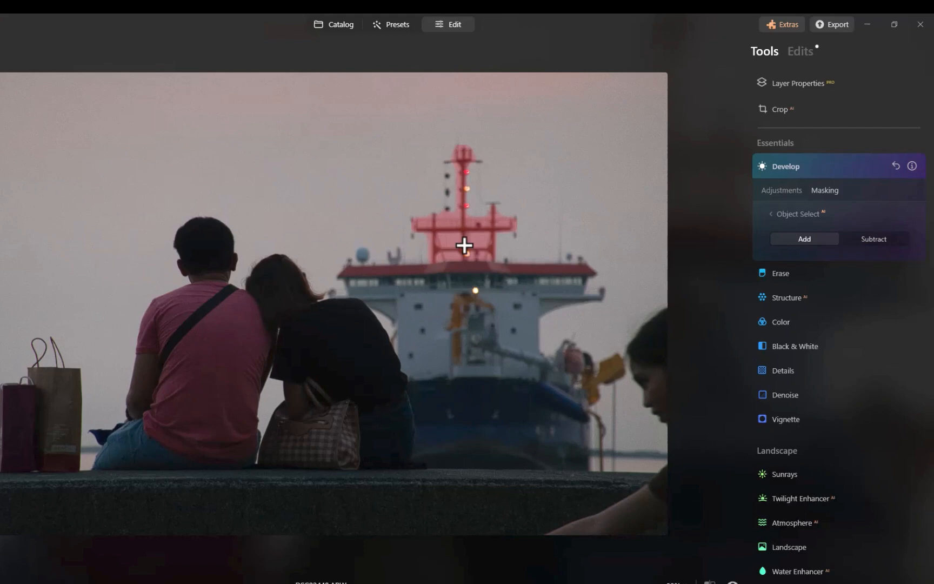
pyautogui.click(473, 344)
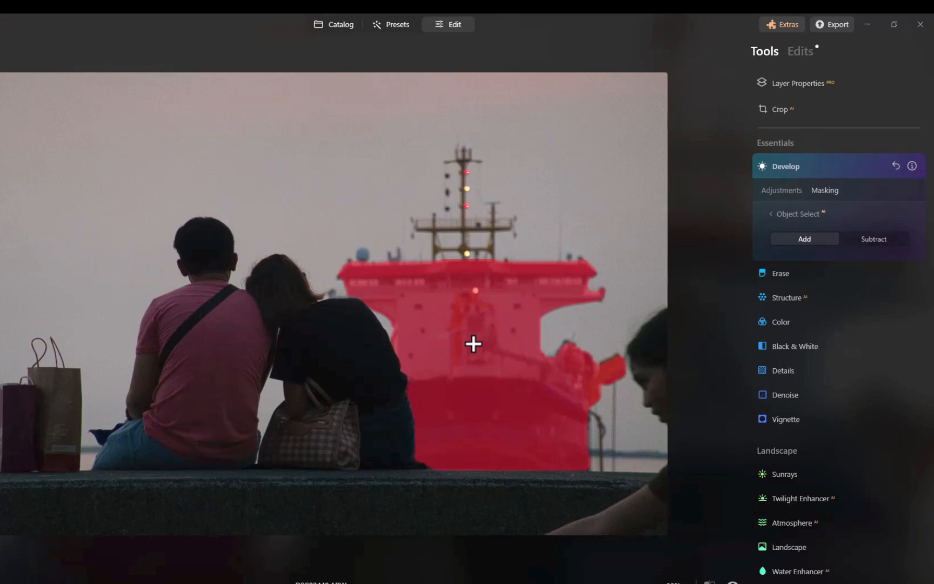
# - Set the masked ship's Exposure to 0.17 and reopen Develop for a fresh adjustment
pyautogui.click(770, 192)
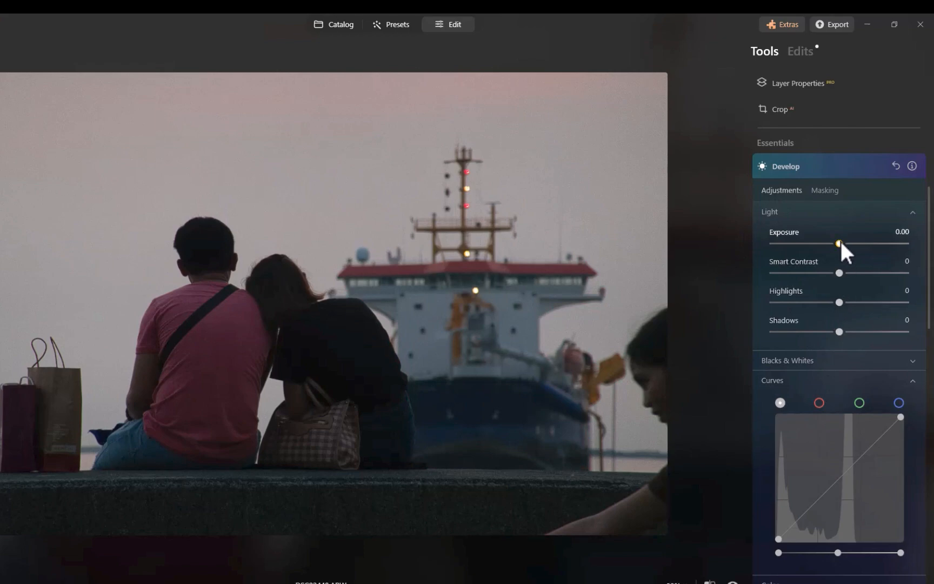
pyautogui.moveTo(841, 242); pyautogui.dragTo(847, 244)
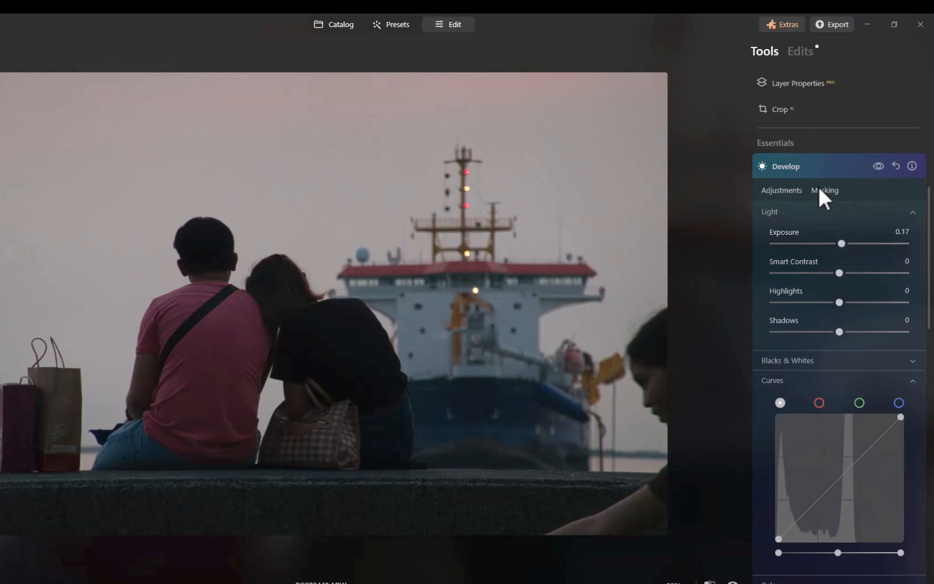
pyautogui.click(810, 161)
pyautogui.click(809, 161)
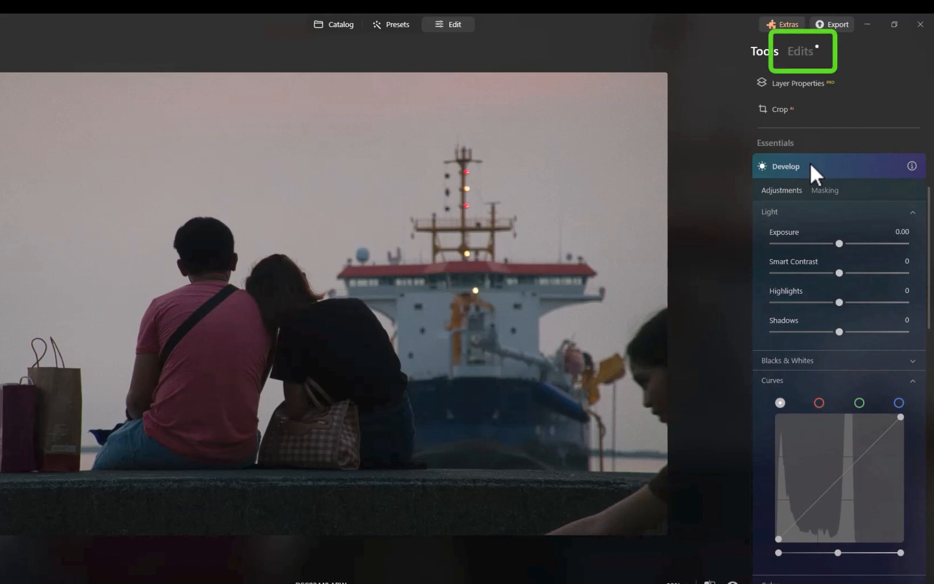
# - Review the settings of the ship's Develop adjustment in the photo's list of edits
pyautogui.click(800, 52)
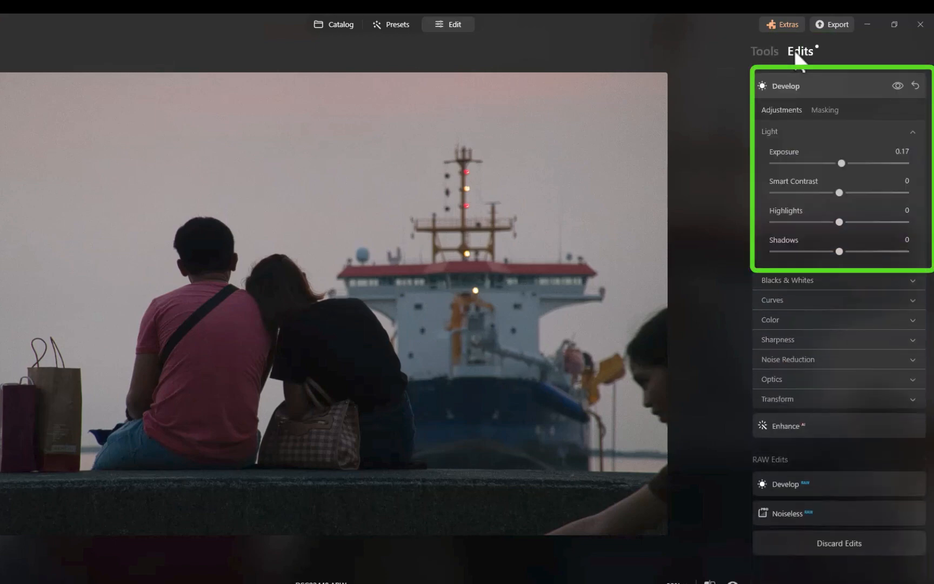
pyautogui.click(794, 85)
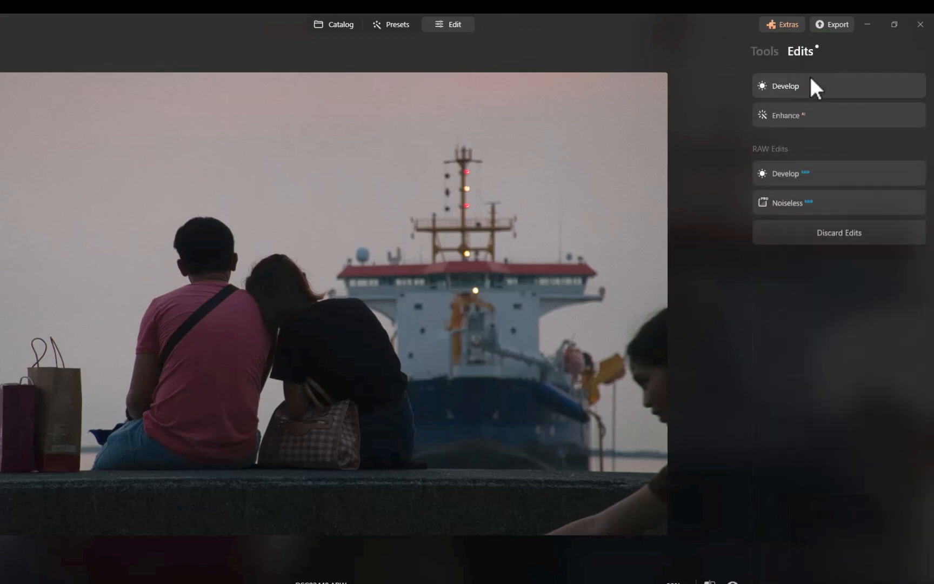
pyautogui.click(764, 53)
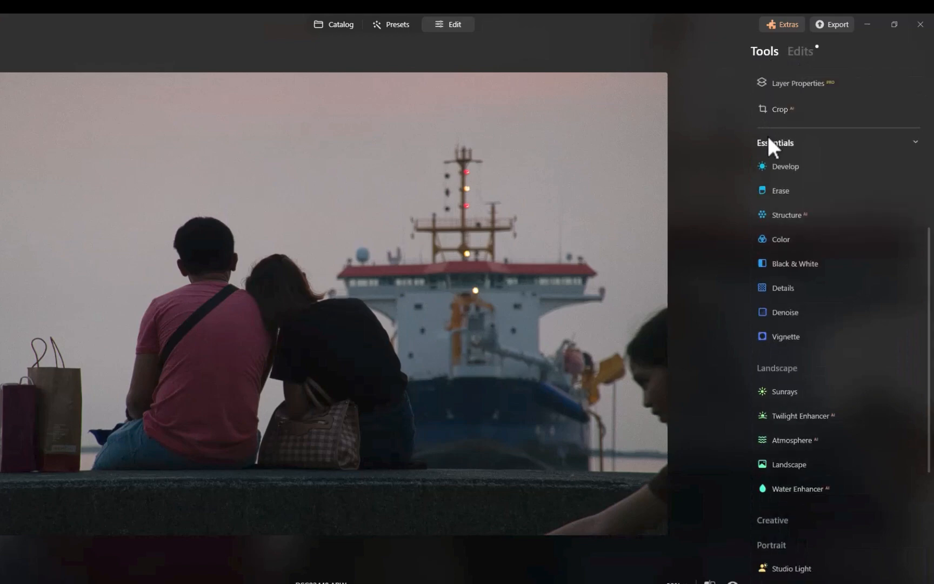
# - Mask the woman and her checkered handbag with Object Select AI in a new Develop adjustment
pyautogui.click(776, 164)
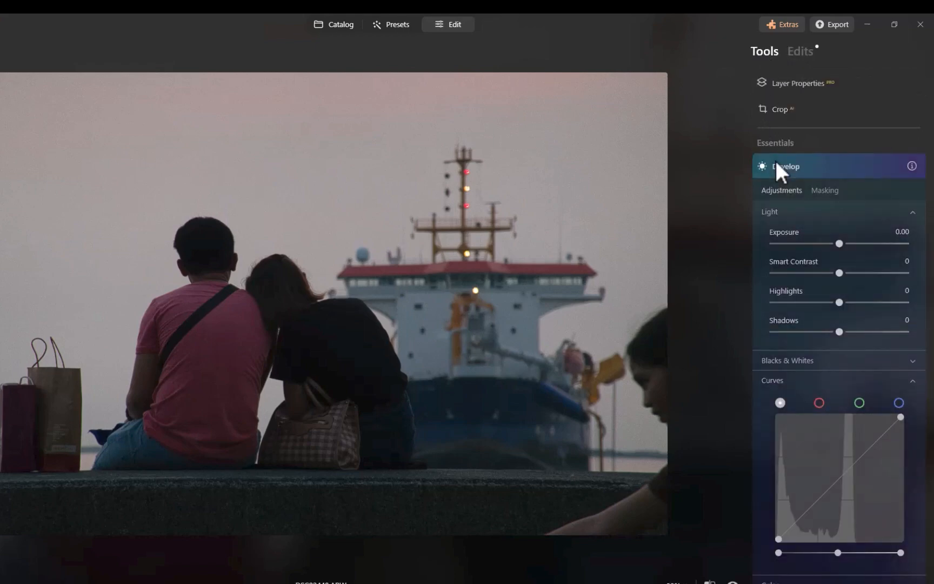
pyautogui.click(820, 190)
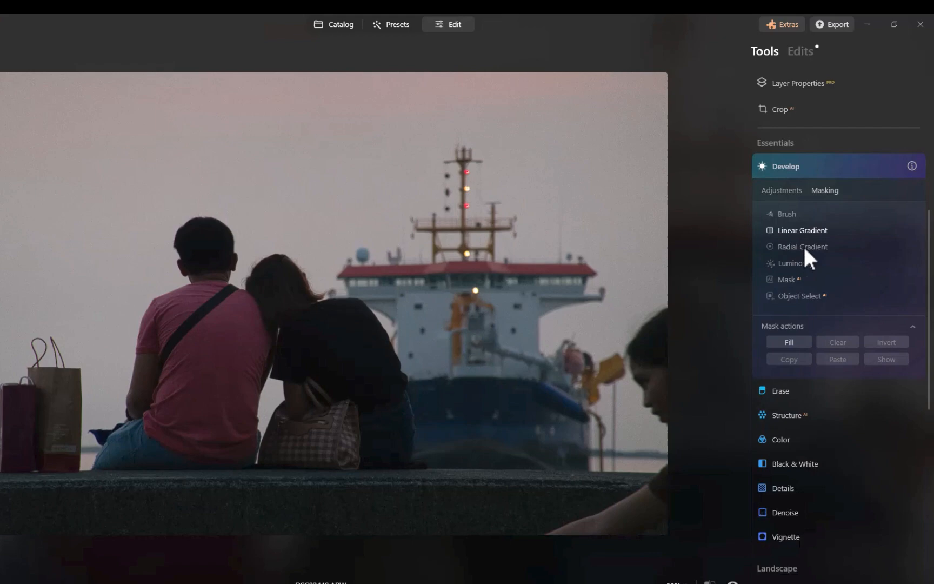
pyautogui.click(781, 297)
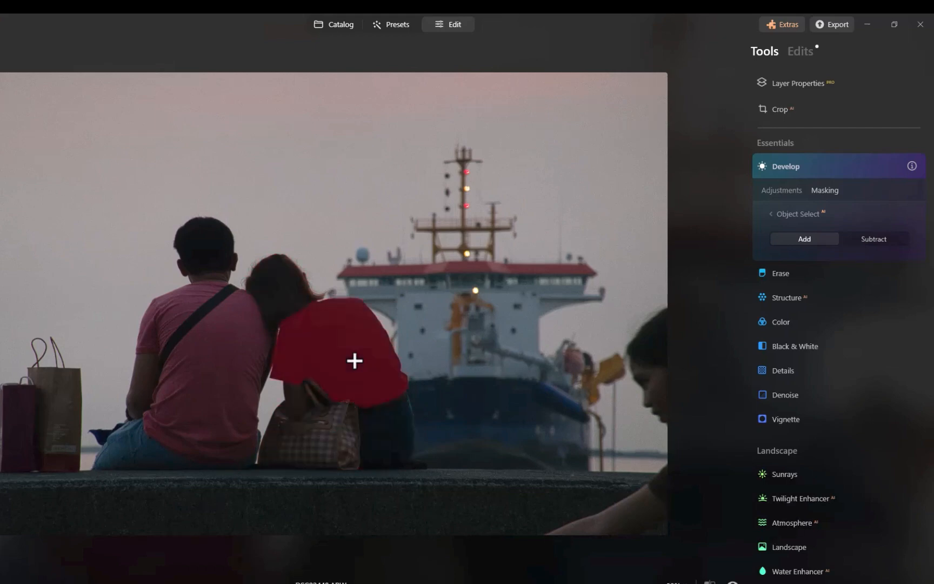
pyautogui.click(403, 443)
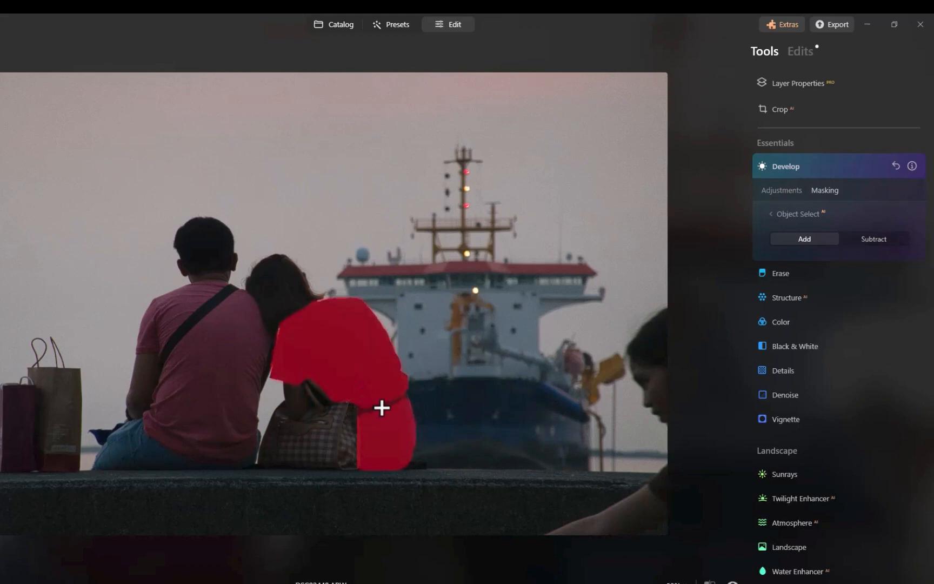
pyautogui.click(280, 301)
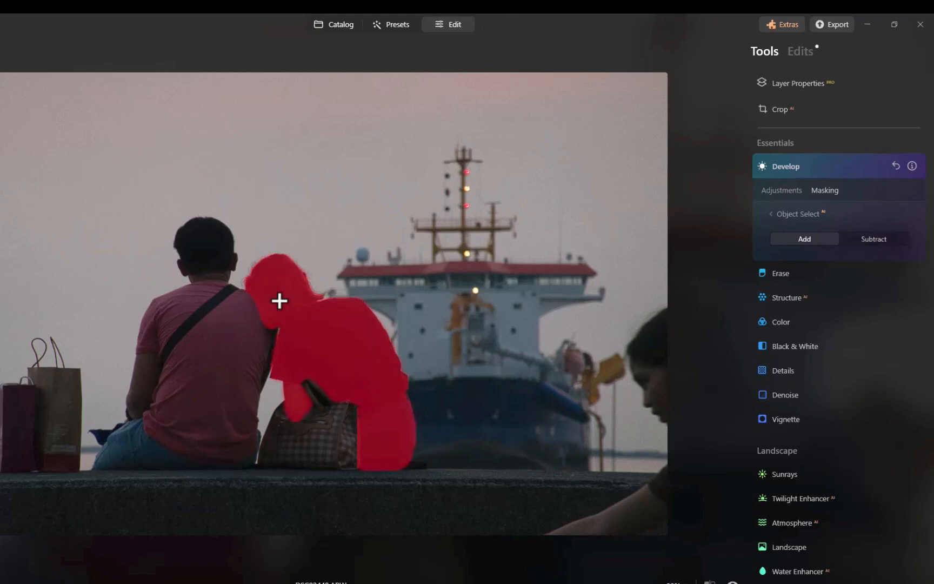
pyautogui.click(334, 425)
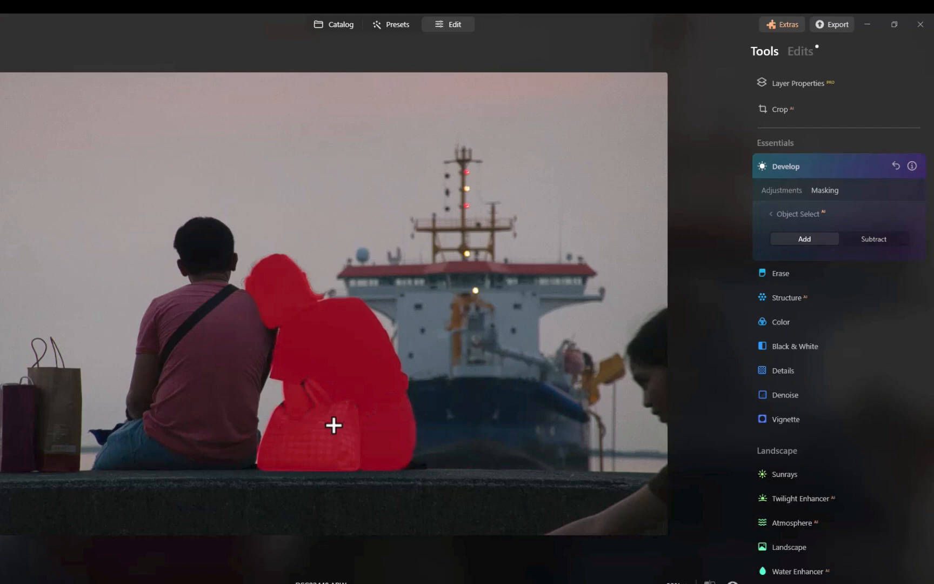
# - Set Shadows to 30 for the masked woman and bag, and shape the tone curve with three points to lift the midtones
pyautogui.click(780, 191)
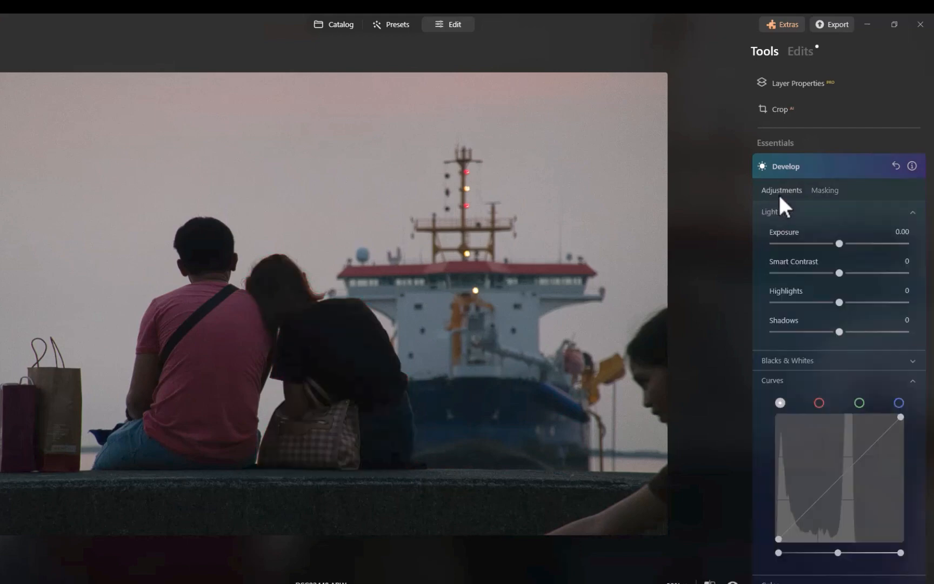
pyautogui.moveTo(835, 327); pyautogui.dragTo(859, 332)
pyautogui.moveTo(825, 493); pyautogui.dragTo(818, 483)
pyautogui.click(797, 509)
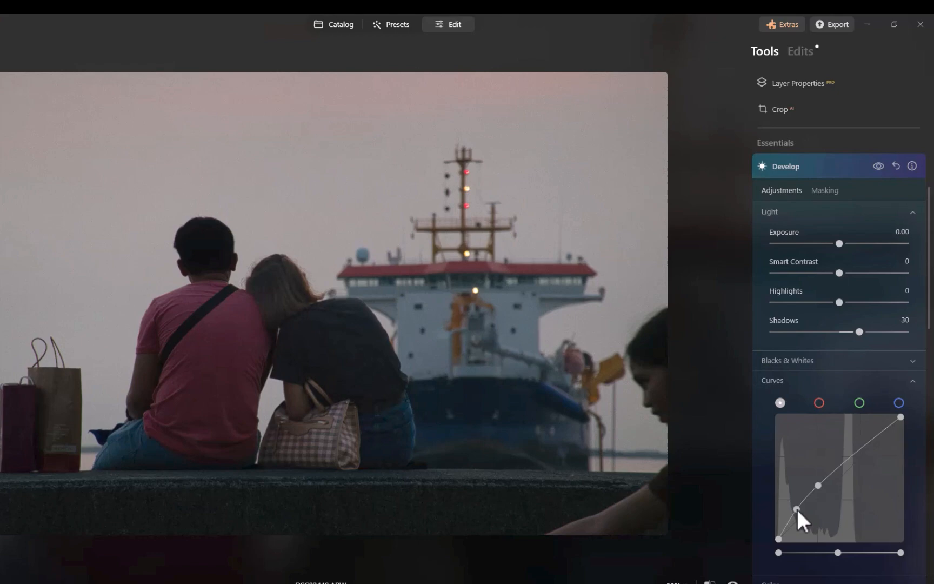
pyautogui.click(844, 460)
pyautogui.moveTo(795, 509); pyautogui.dragTo(799, 514)
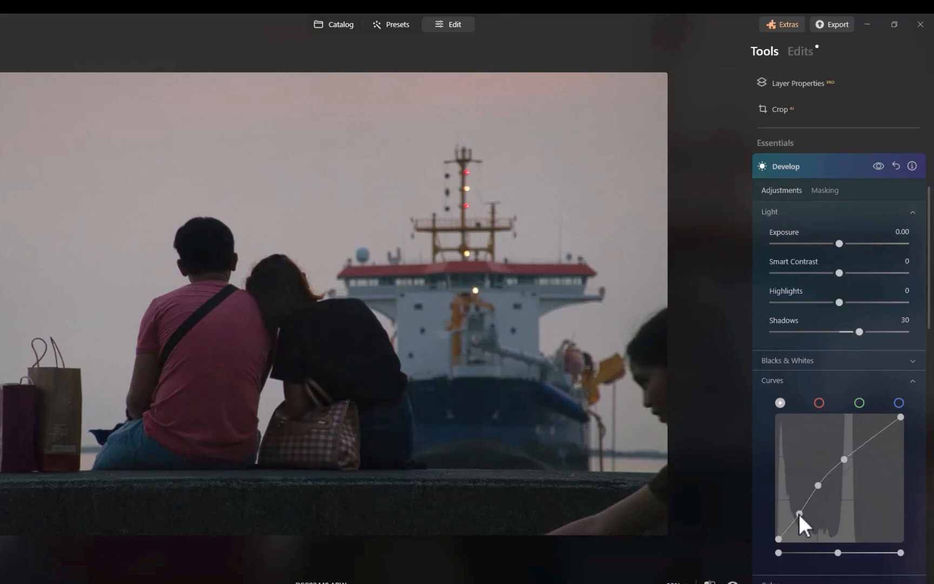
# - Mask the man in the pink shirt with Object Select AI in another Develop adjustment and lift the middle of its tone curve
pyautogui.click(223, 356)
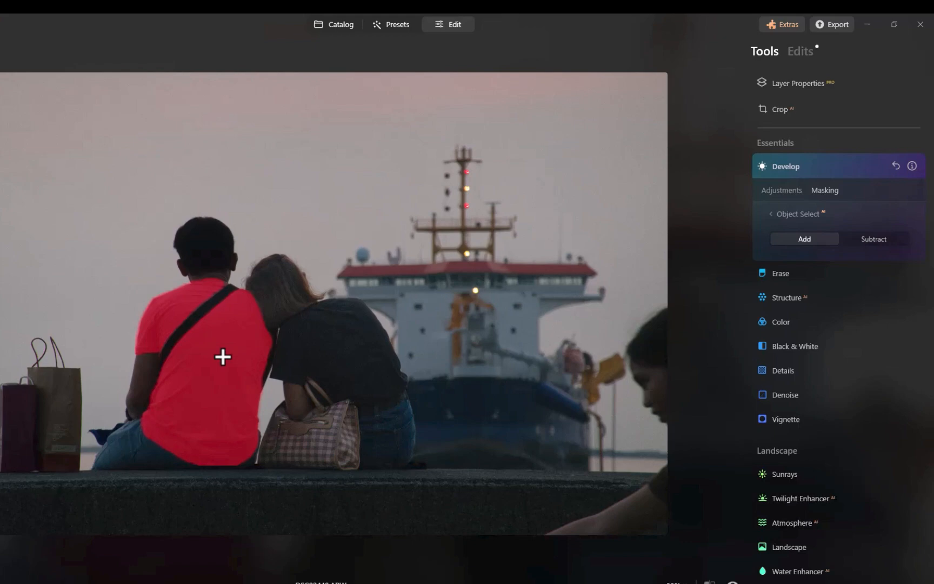
pyautogui.click(208, 256)
pyautogui.click(143, 385)
pyautogui.click(144, 451)
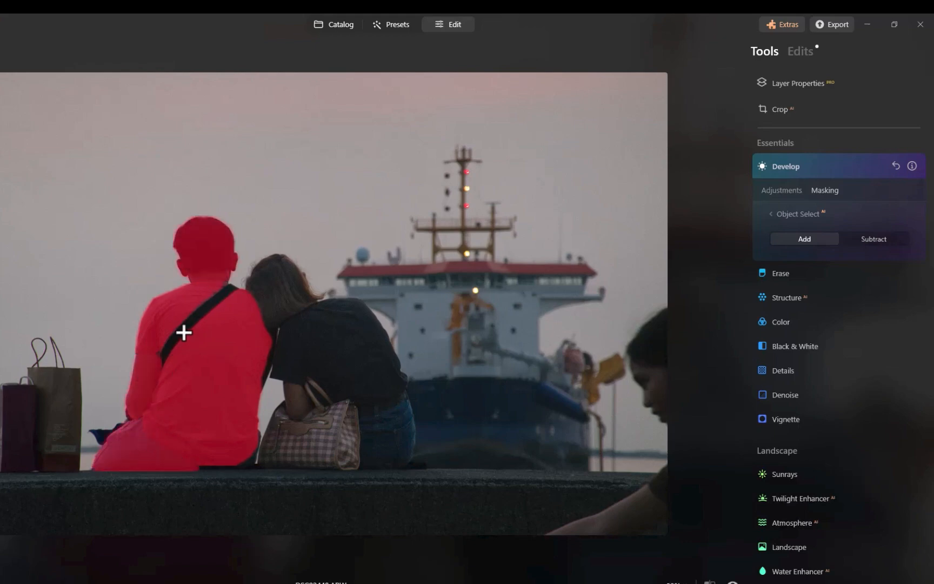
pyautogui.click(781, 191)
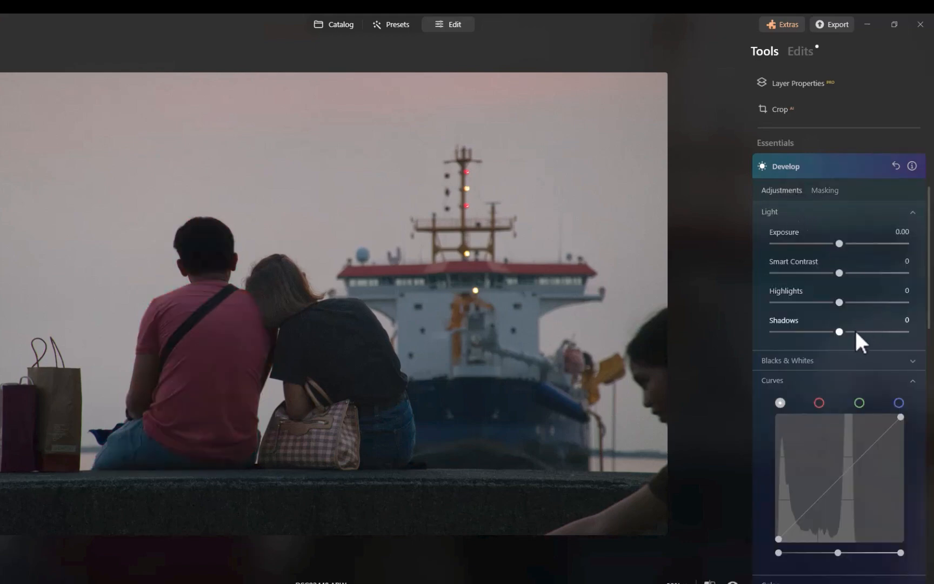
pyautogui.moveTo(843, 470); pyautogui.dragTo(836, 470)
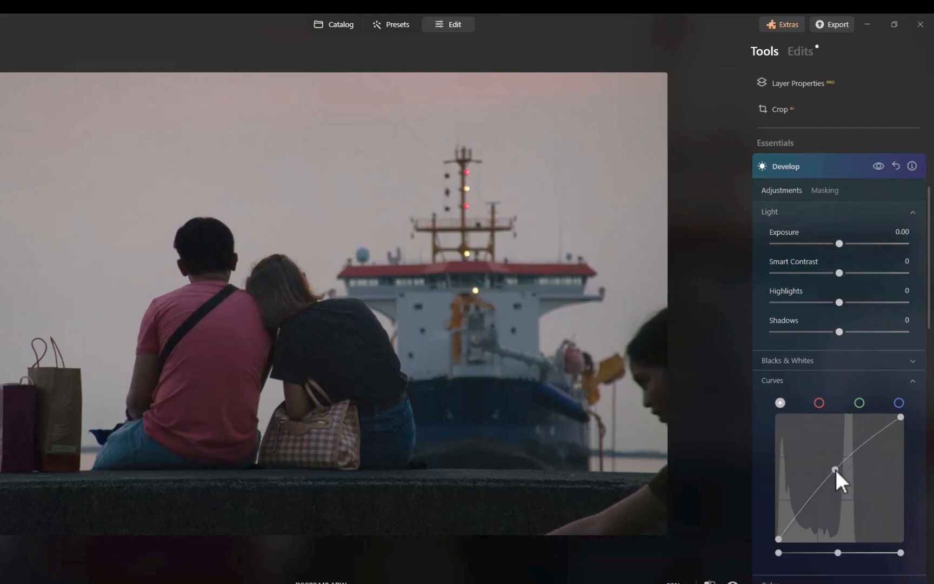
# - Raise the Red slider to its maximum in the Color tool's HSL adjustments
pyautogui.scroll(-10, 827, 449)
pyautogui.click(783, 340)
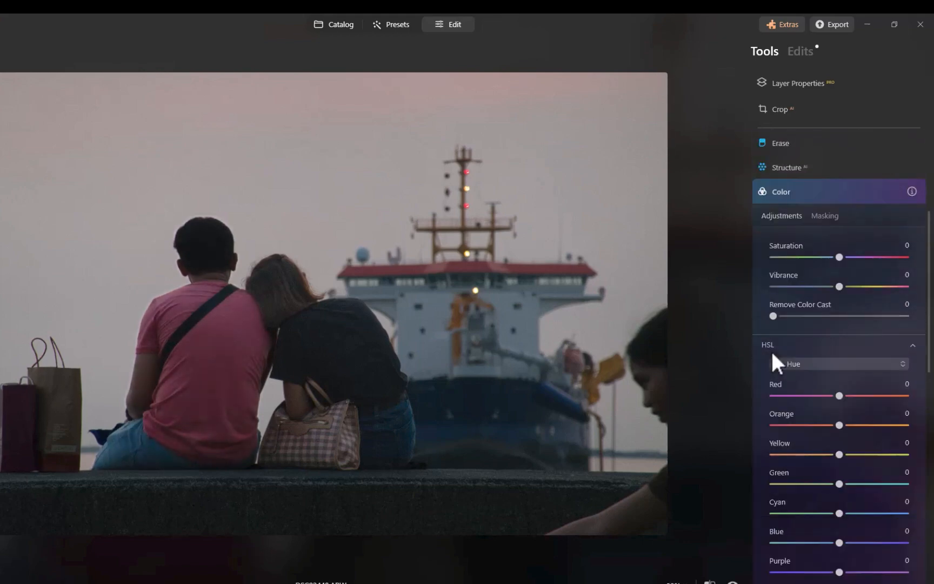
pyautogui.scroll(-2, 779, 346)
pyautogui.click(820, 275)
pyautogui.click(853, 311)
pyautogui.moveTo(840, 308); pyautogui.dragTo(908, 309)
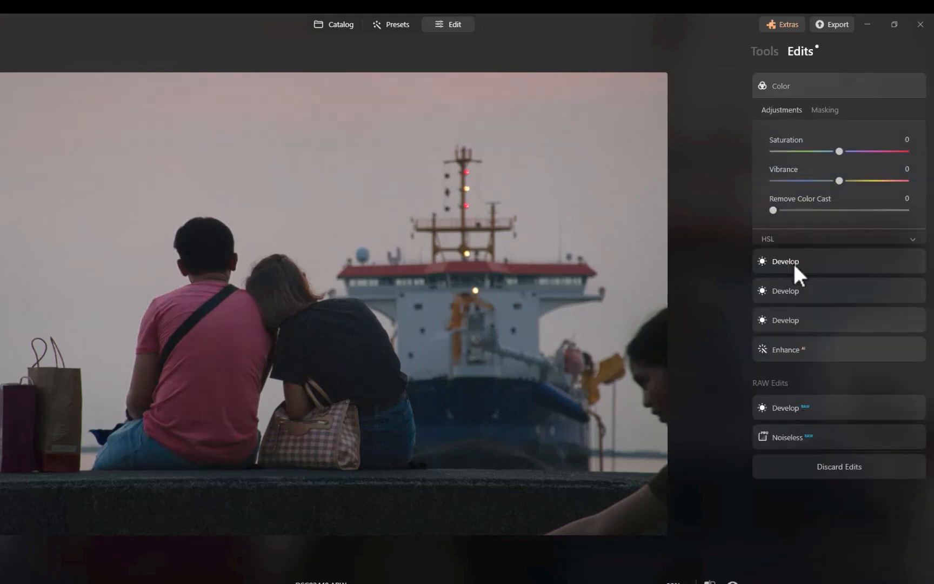
# - Raise the Exposure slightly in the newest Develop edit, which is masked to the man in the pink shirt
pyautogui.click(793, 262)
pyautogui.moveTo(840, 193); pyautogui.dragTo(855, 196)
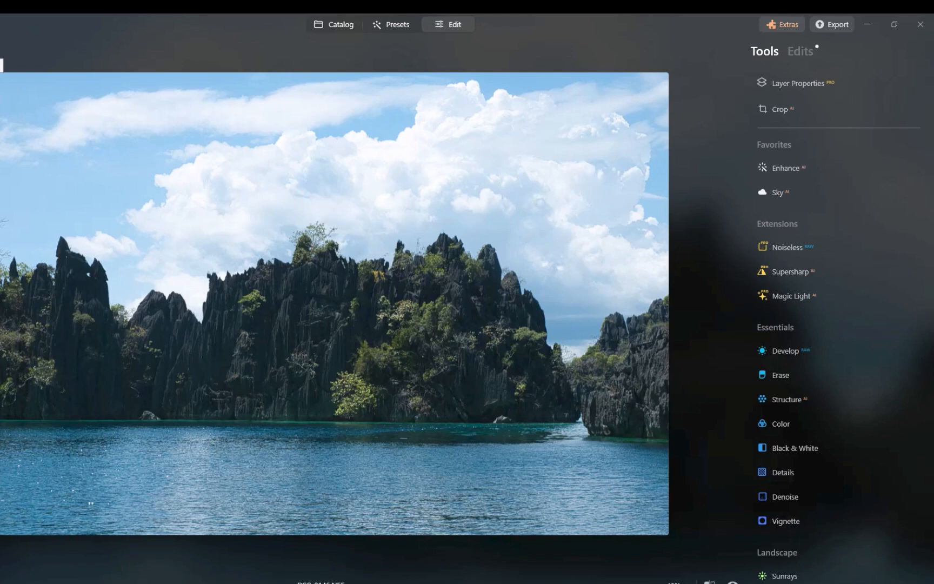
# - Mask the sky of the island photo with Mask AI in the Develop tool
pyautogui.click(786, 350)
pyautogui.click(820, 171)
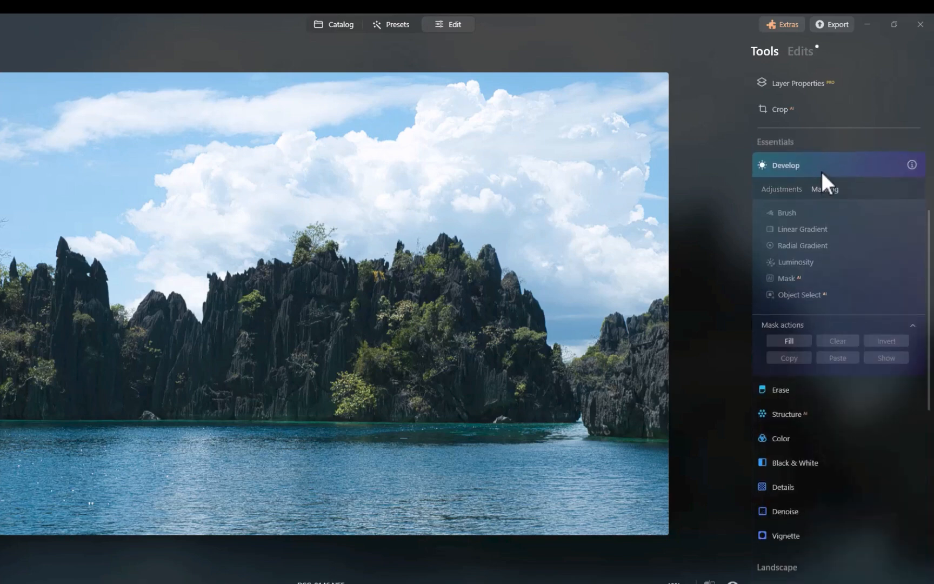
pyautogui.click(786, 277)
pyautogui.click(777, 236)
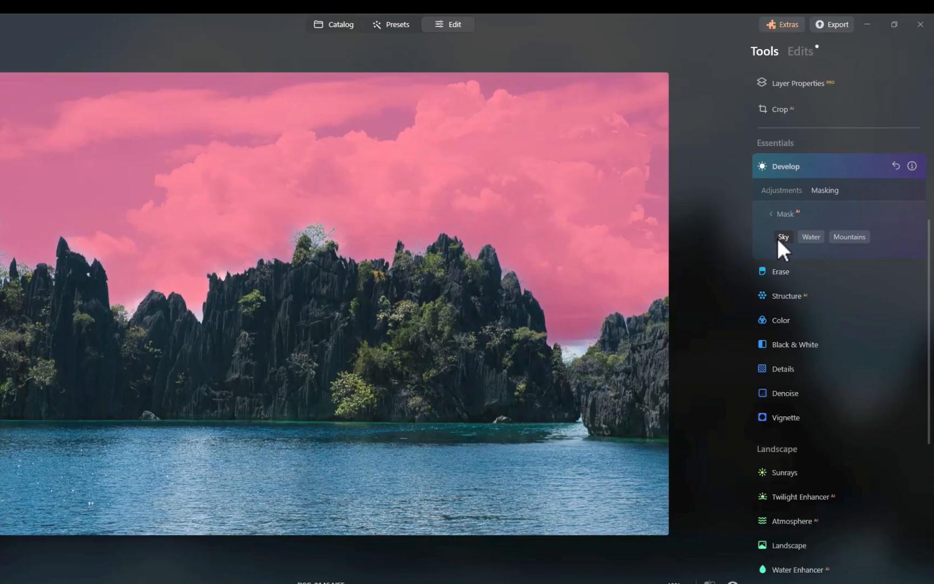
# - Replace the sky with the mountains in the Mask AI selection
pyautogui.click(778, 239)
pyautogui.click(839, 238)
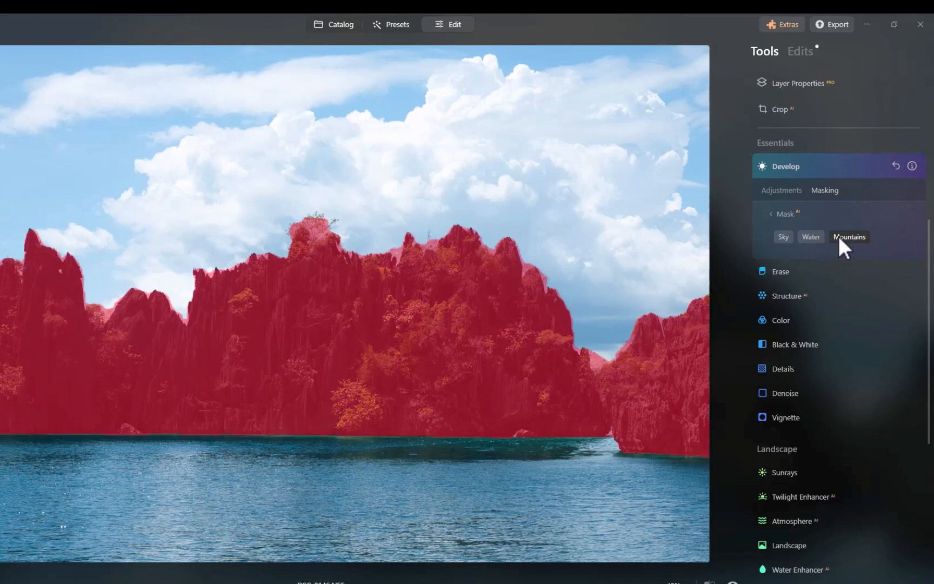
pyautogui.click(771, 214)
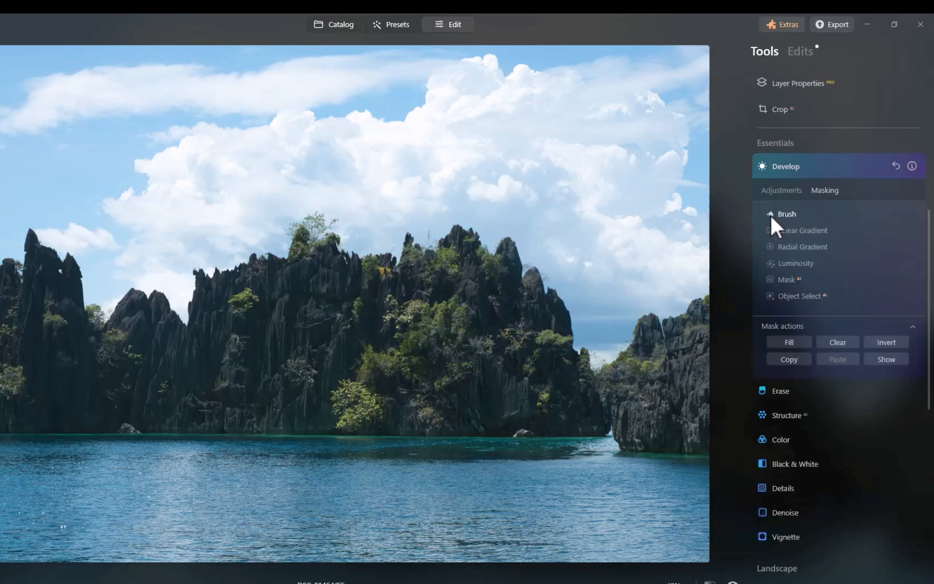
# - Add the cloudy sky to the Develop mask with Object Select AI
pyautogui.click(798, 298)
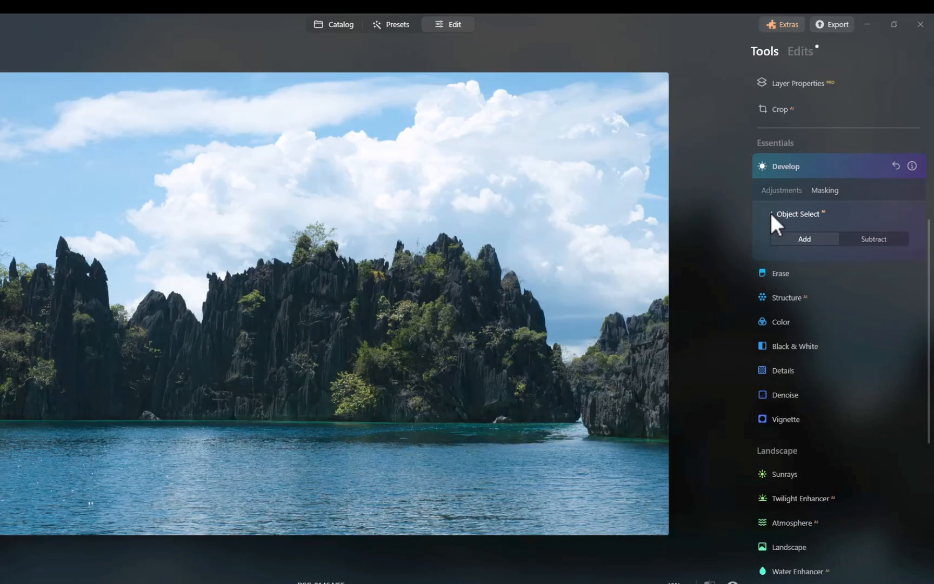
pyautogui.click(462, 189)
pyautogui.click(462, 189)
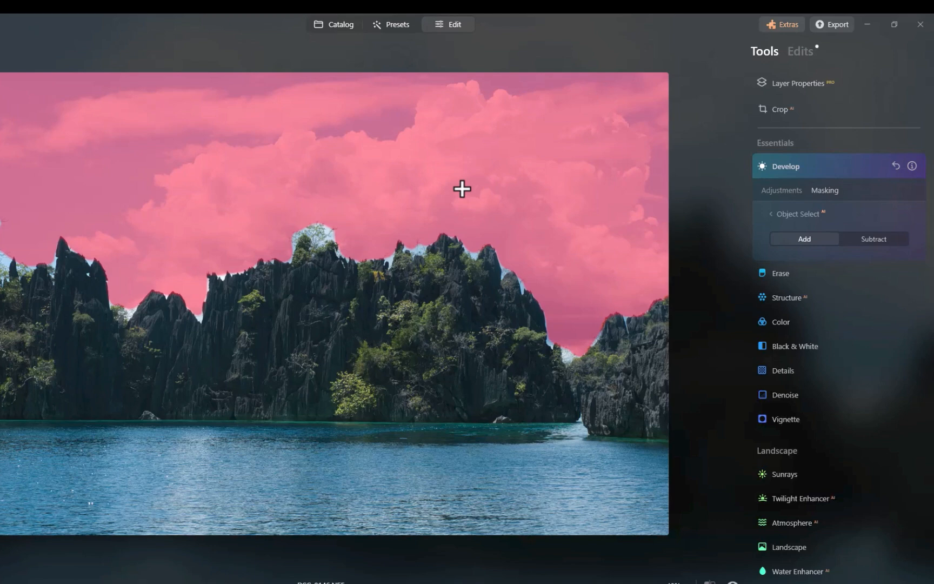
# - Subtract the sky from the Object Select mask and try adding the rocky mountain
pyautogui.click(877, 239)
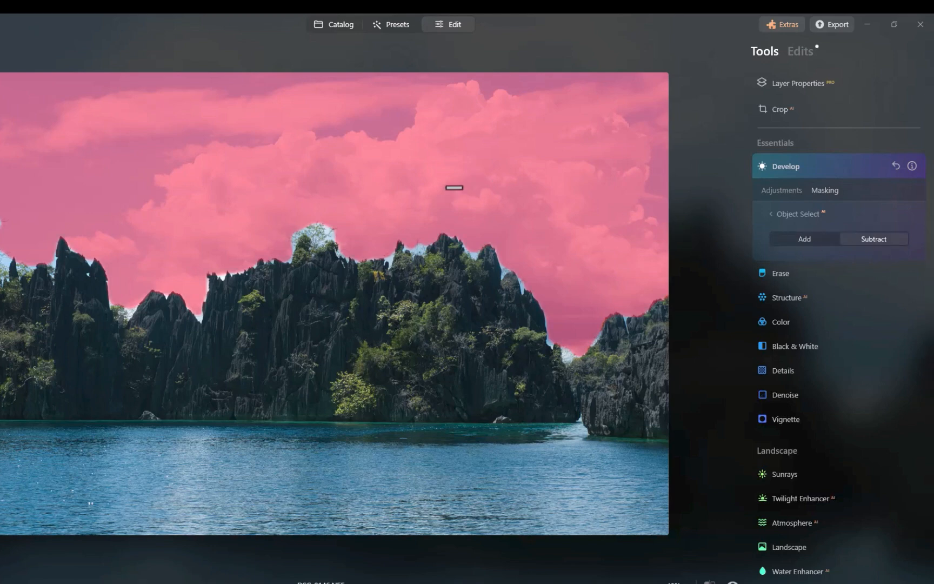
pyautogui.click(455, 188)
pyautogui.click(805, 239)
pyautogui.click(392, 335)
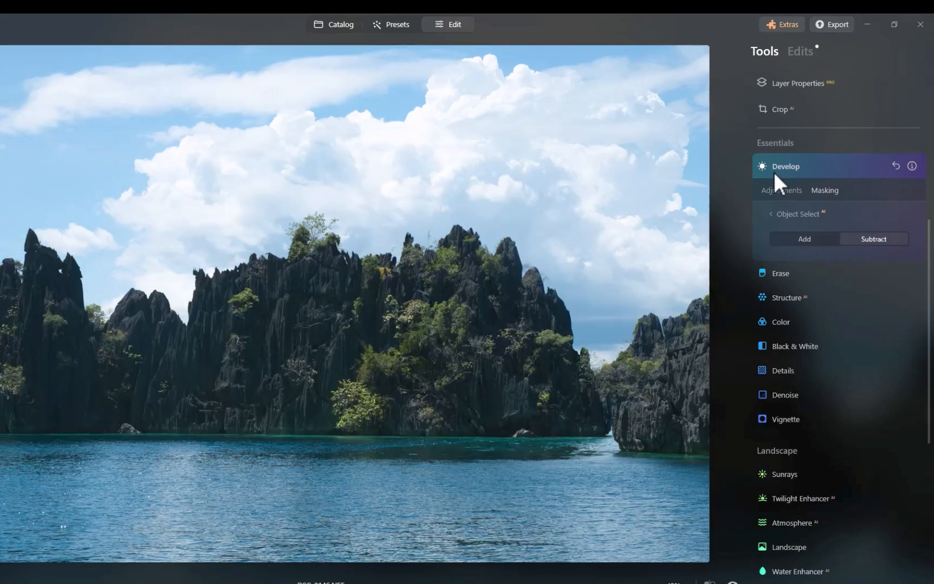
# - Create a Luminosity mask limited to the brightest tones, with its lower falloff extended down into the darker midtones
pyautogui.click(774, 190)
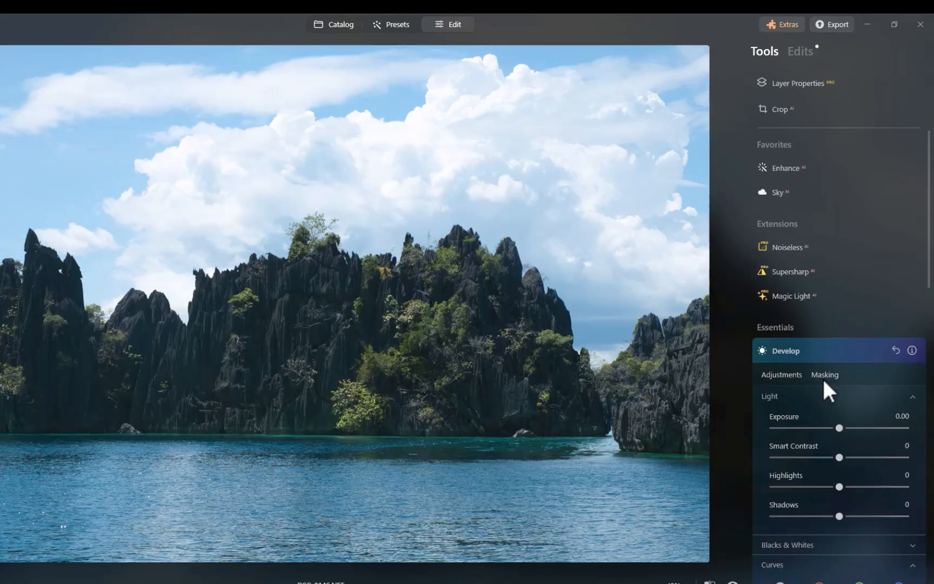
pyautogui.click(824, 378)
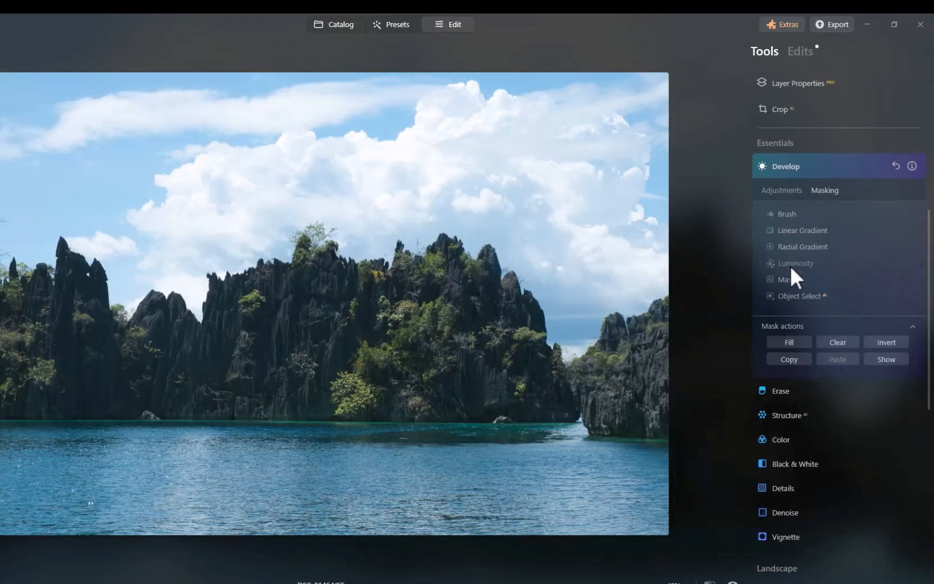
pyautogui.click(792, 267)
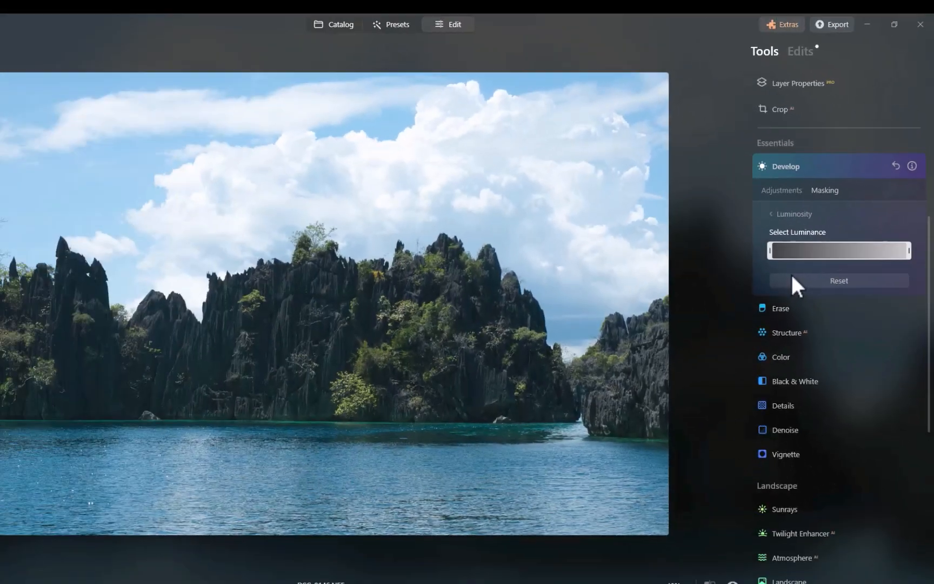
pyautogui.moveTo(550, 313)
pyautogui.mouseDown()
pyautogui.moveTo(642, 316)
pyautogui.moveTo(558, 316)
pyautogui.mouseUp()
pyautogui.moveTo(774, 252); pyautogui.dragTo(868, 261)
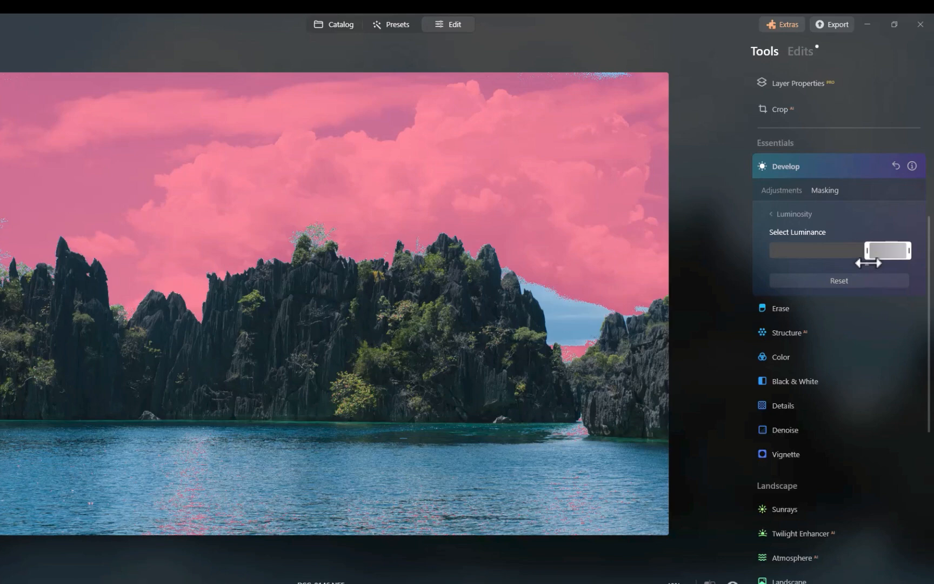
pyautogui.moveTo(866, 257); pyautogui.dragTo(827, 275)
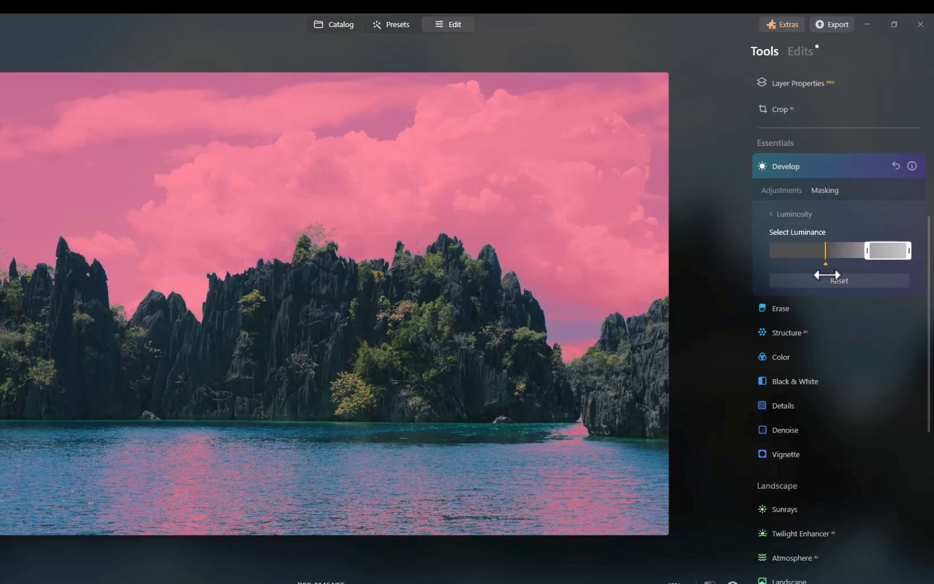
pyautogui.click(775, 213)
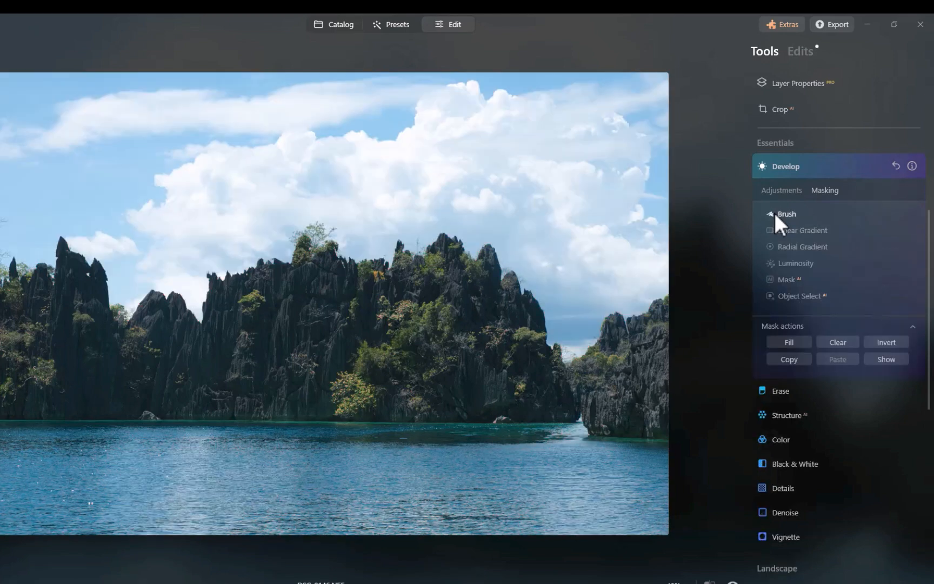
# - Switch the mask brush to Erase, and pull the middle of the tone curve down to darken the masked sky
pyautogui.click(775, 215)
pyautogui.click(866, 235)
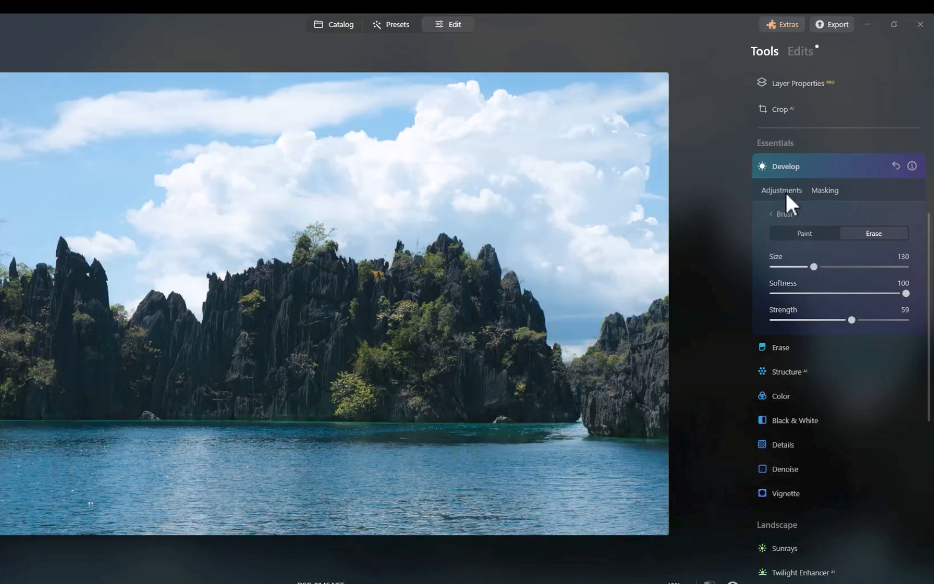
pyautogui.click(785, 191)
pyautogui.moveTo(840, 468); pyautogui.dragTo(862, 490)
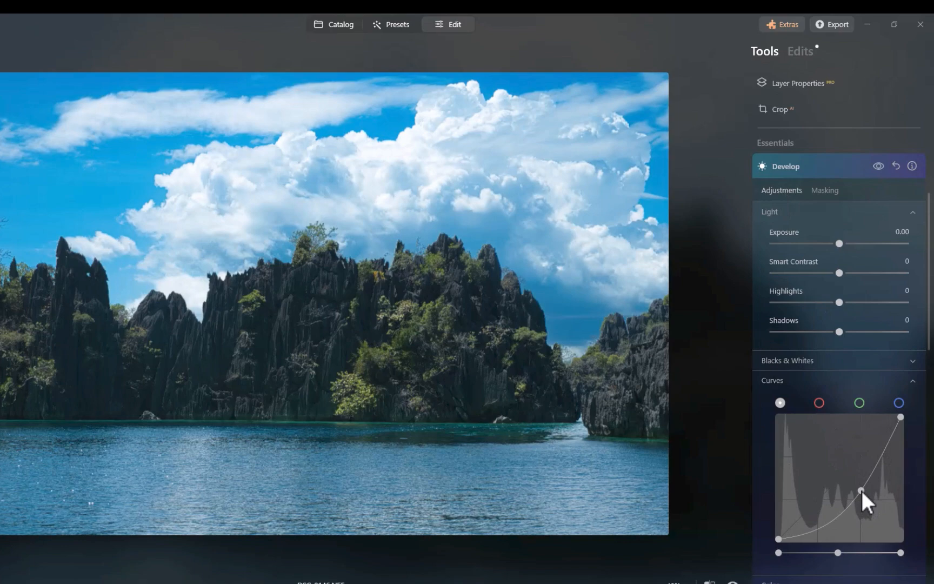
# - Create a Luminosity mask limited to the darkest tones in a new Develop adjustment, with its upper falloff extended into the midtones
pyautogui.click(824, 190)
pyautogui.click(805, 261)
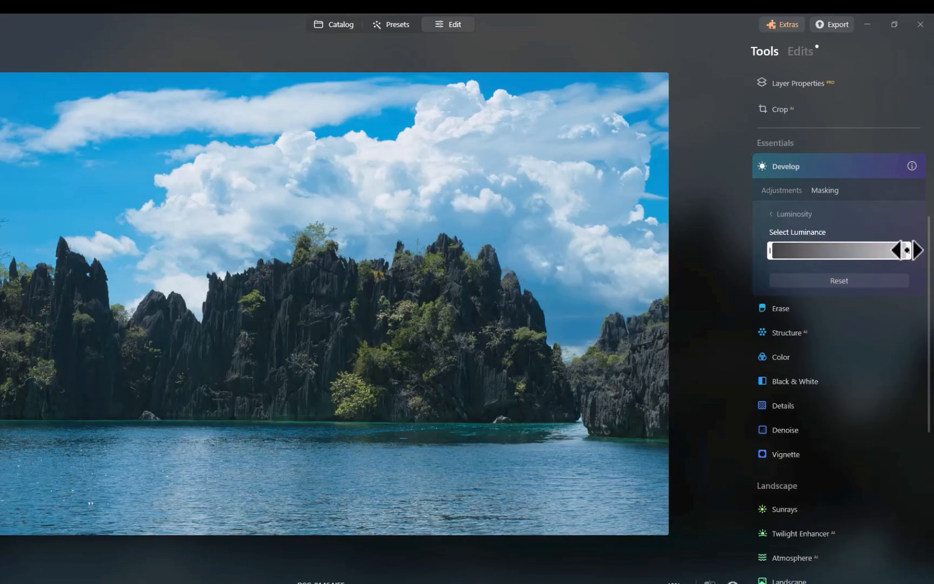
pyautogui.moveTo(907, 250)
pyautogui.mouseDown()
pyautogui.moveTo(776, 251)
pyautogui.moveTo(787, 270)
pyautogui.mouseUp()
pyautogui.moveTo(787, 271); pyautogui.dragTo(828, 270)
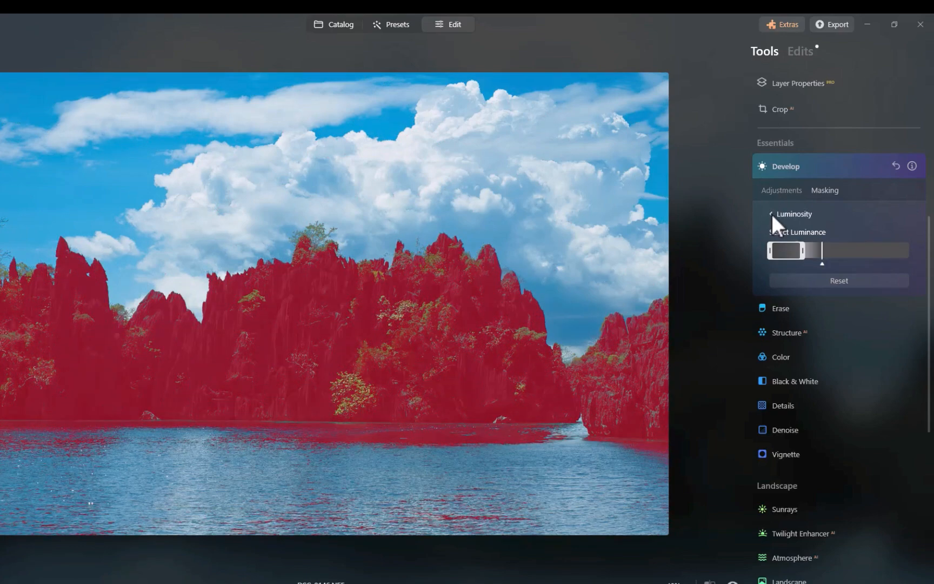
# - Subtract the water from the dark-tone mask with Object Select AI
pyautogui.click(772, 214)
pyautogui.click(799, 290)
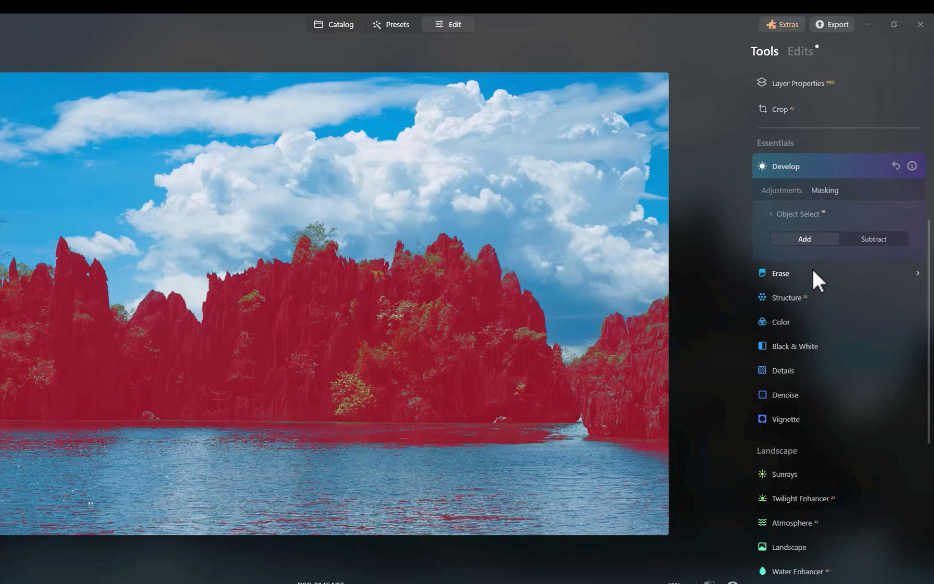
pyautogui.click(873, 239)
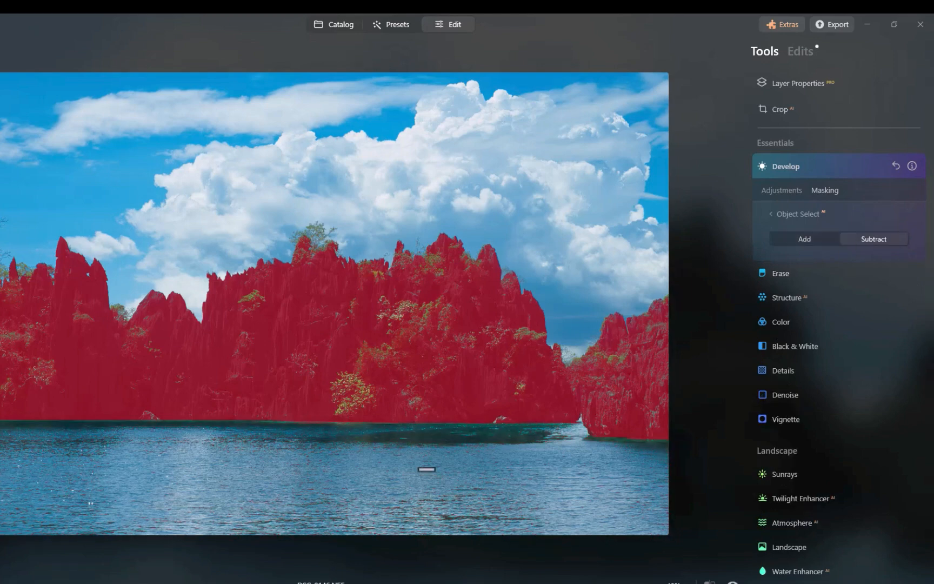
# - Brighten the masked mountains with the Develop adjustments and copy their mask
pyautogui.click(772, 214)
pyautogui.click(788, 217)
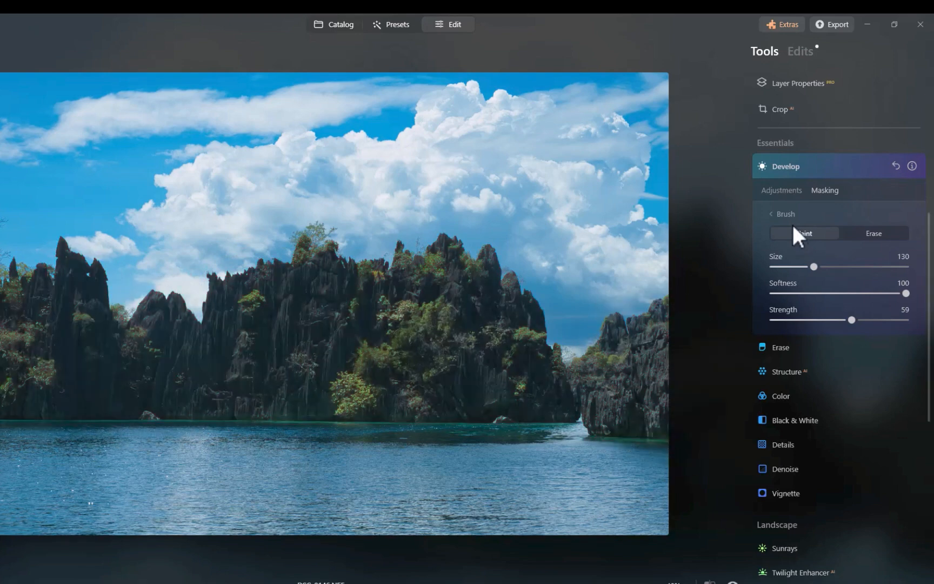
pyautogui.click(781, 190)
pyautogui.click(826, 190)
pyautogui.click(774, 209)
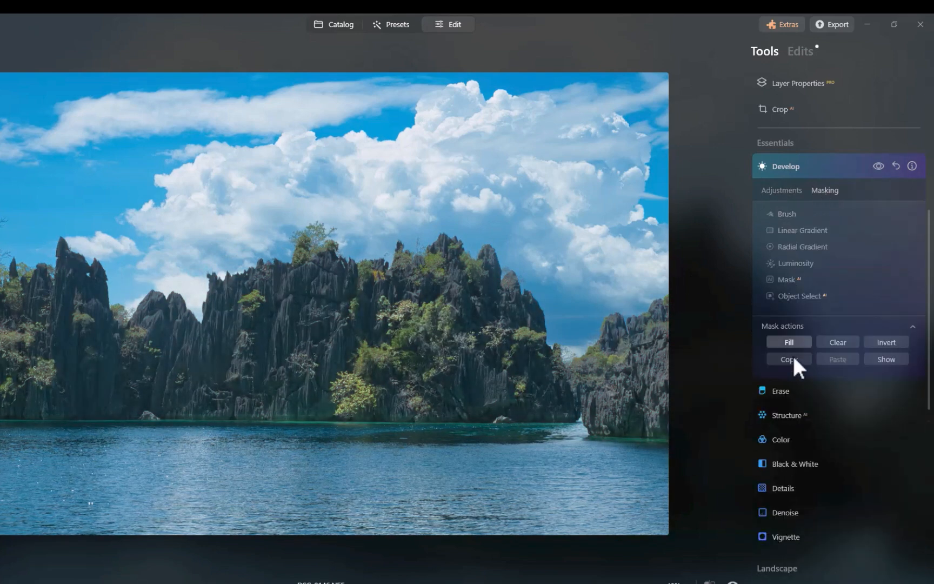
# - Paste the copied mountain mask into the Details tool and raise Medium Details and Small Details
pyautogui.click(782, 486)
pyautogui.click(824, 311)
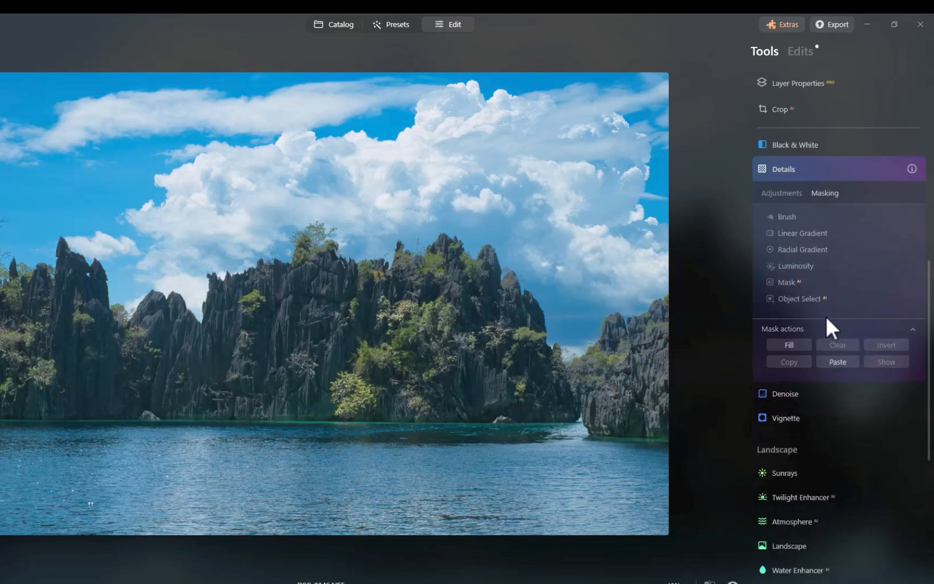
pyautogui.click(782, 190)
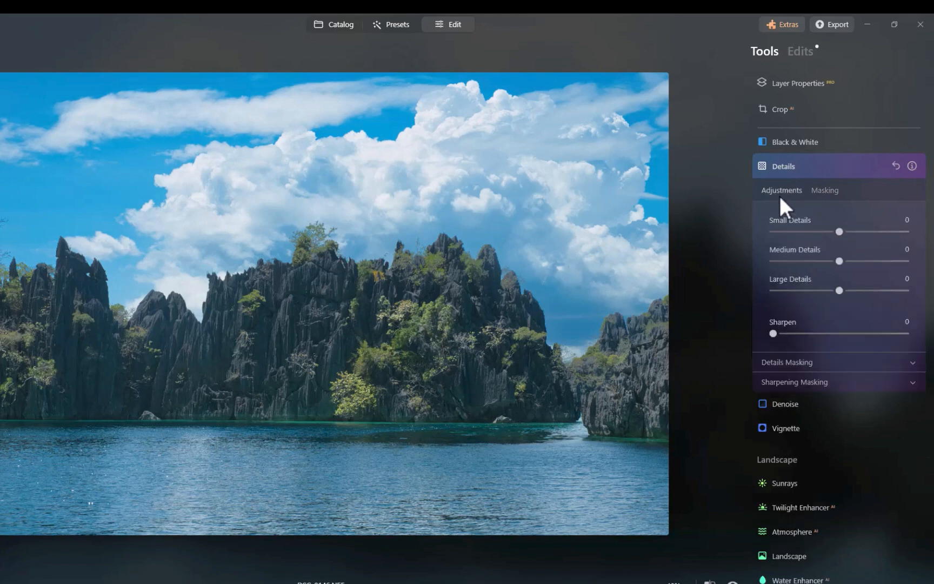
pyautogui.moveTo(839, 261); pyautogui.dragTo(886, 261)
pyautogui.click(870, 232)
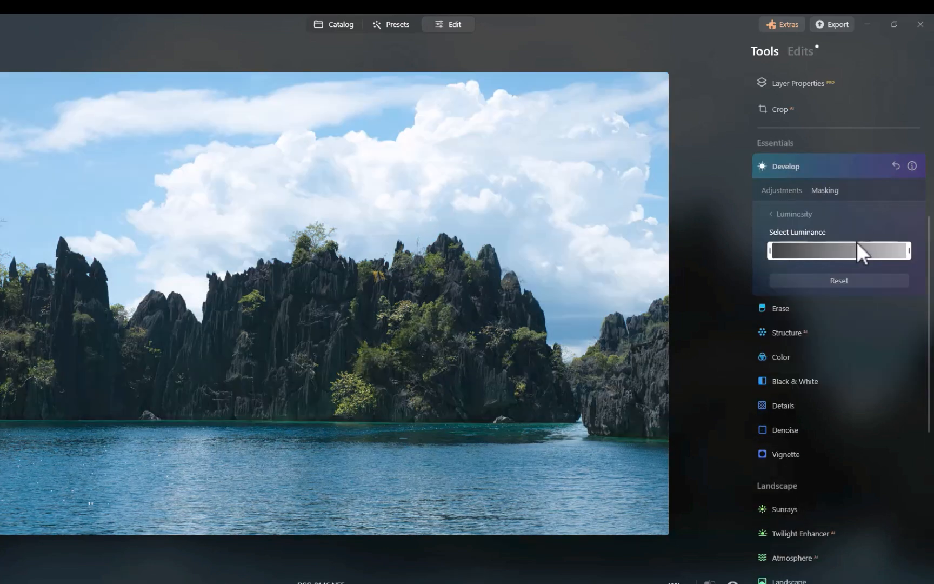
pyautogui.moveTo(859, 248); pyautogui.dragTo(787, 252)
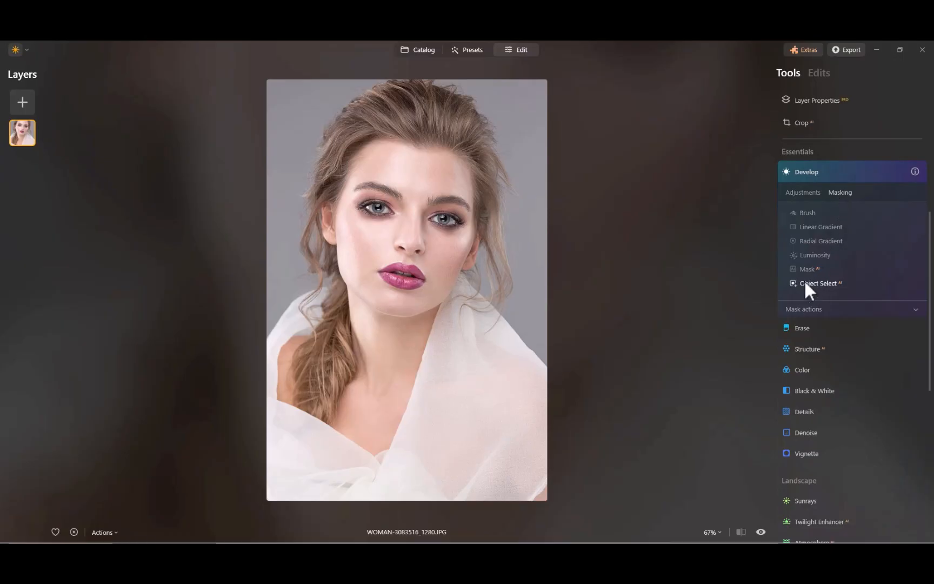
# - Mask the woman in the portrait with the Human option of Mask AI in Develop and inspect the mask's coverage
pyautogui.click(806, 269)
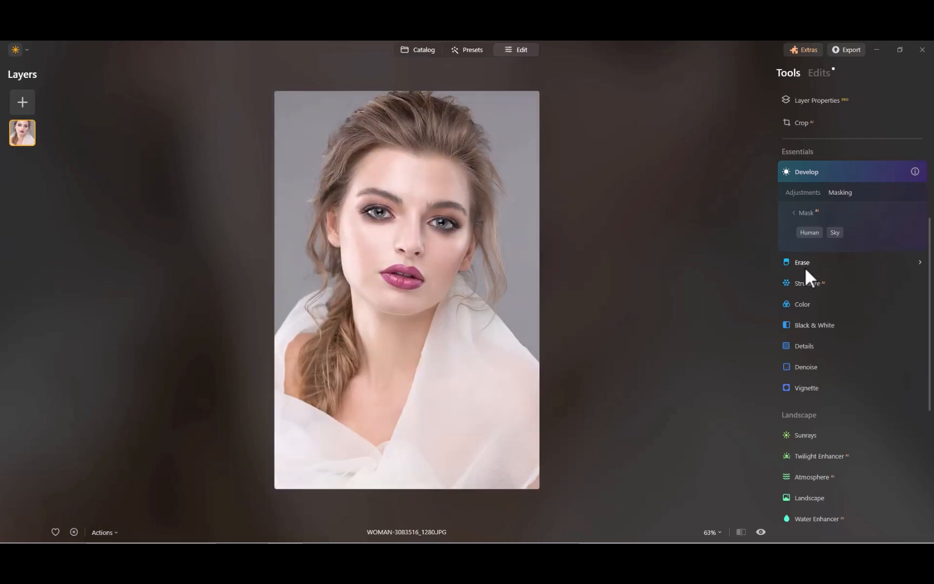
pyautogui.click(809, 232)
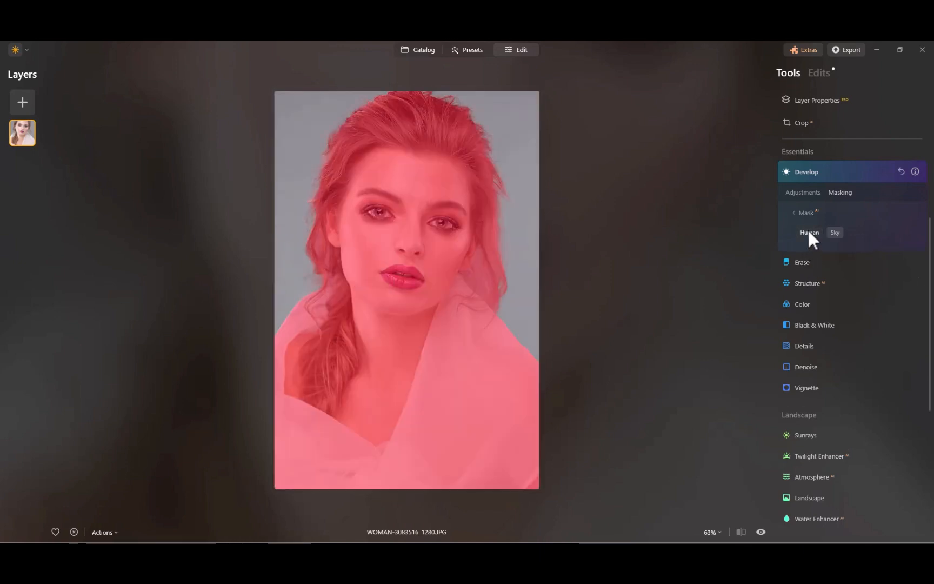
pyautogui.scroll(3, 429, 211)
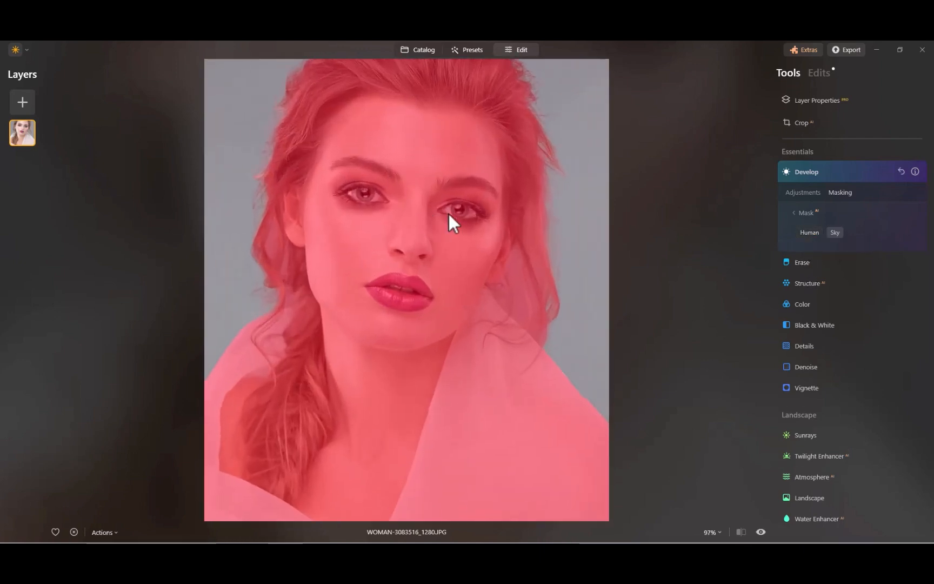
pyautogui.scroll(-1, 727, 211)
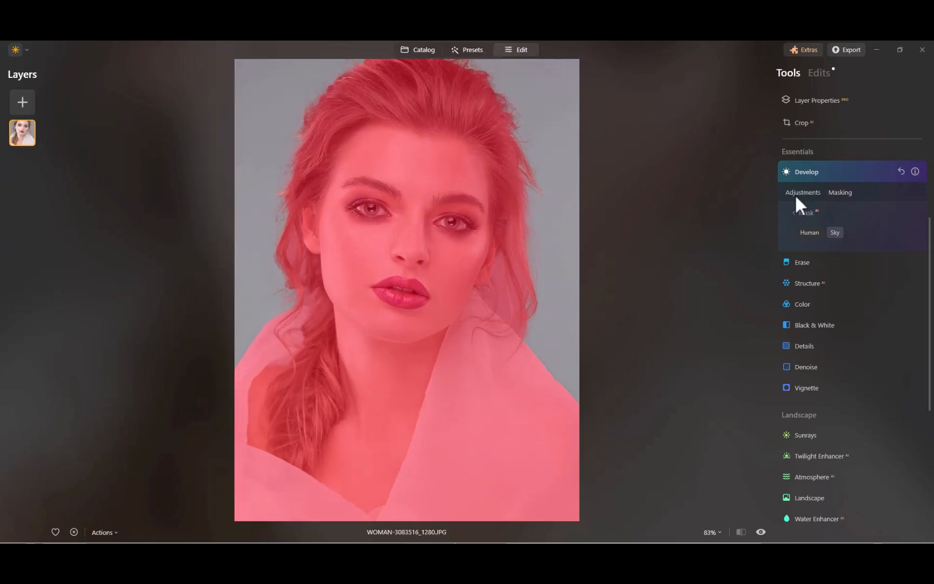
# - Lift the lower midtones of the masked woman's tone curve, and ease the point back down close to the diagonal
pyautogui.click(796, 196)
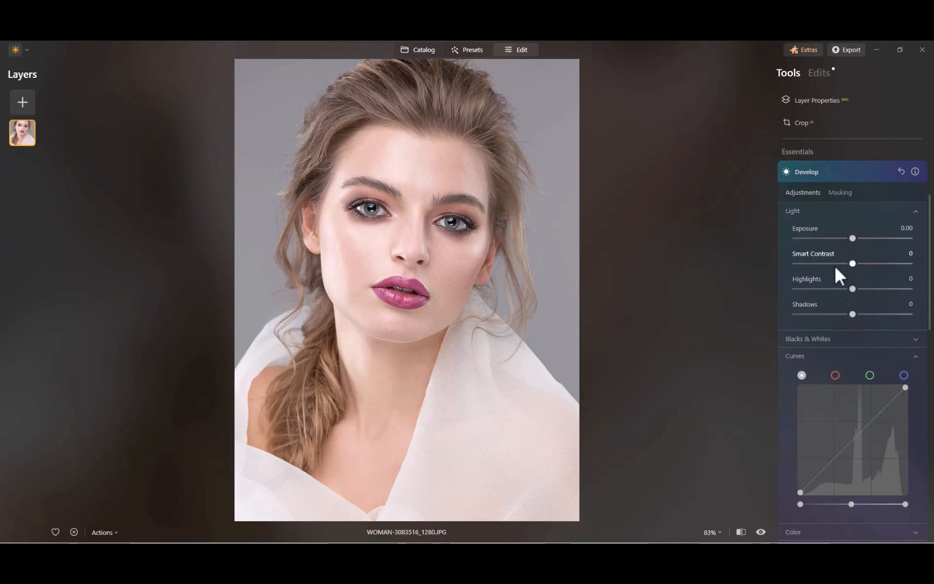
pyautogui.moveTo(839, 451); pyautogui.dragTo(824, 443)
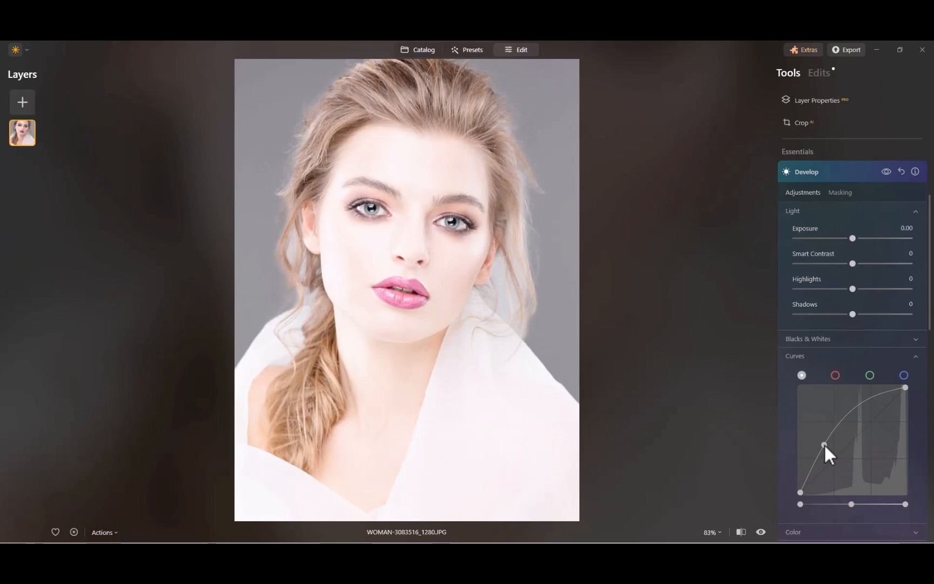
pyautogui.moveTo(824, 442); pyautogui.dragTo(827, 467)
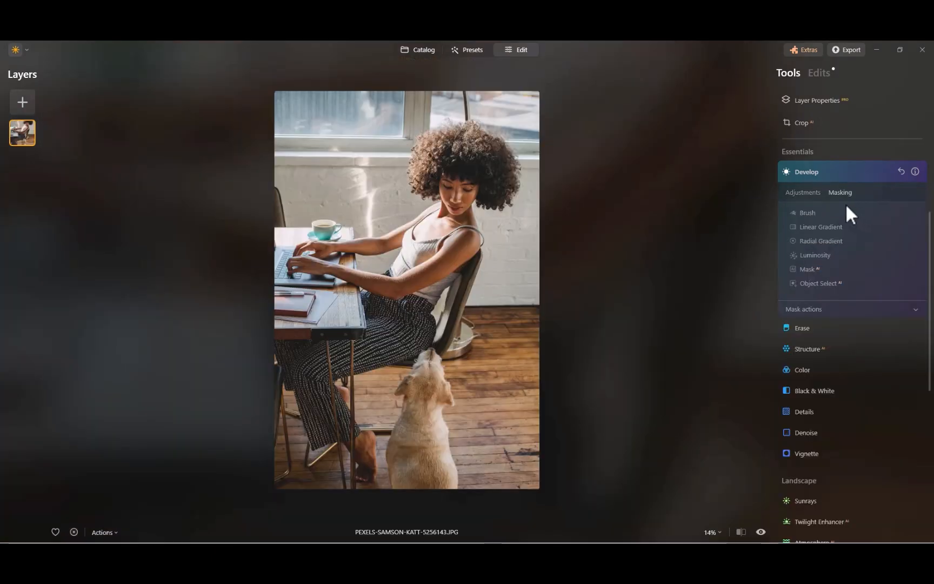
# - Mask the woman seated at the desk using the Human option of Mask AI in the Develop tool
pyautogui.click(814, 192)
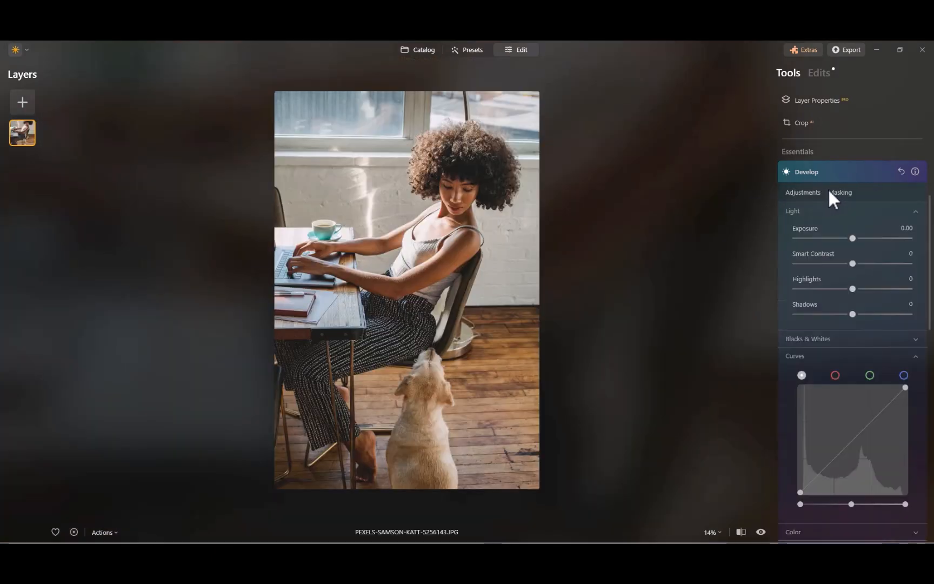
pyautogui.click(833, 192)
pyautogui.click(806, 270)
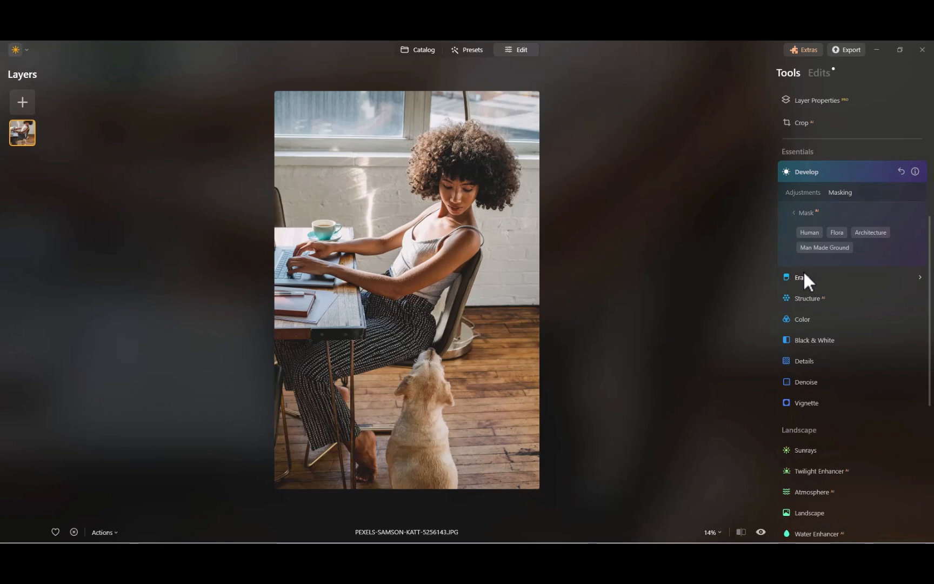
pyautogui.click(806, 232)
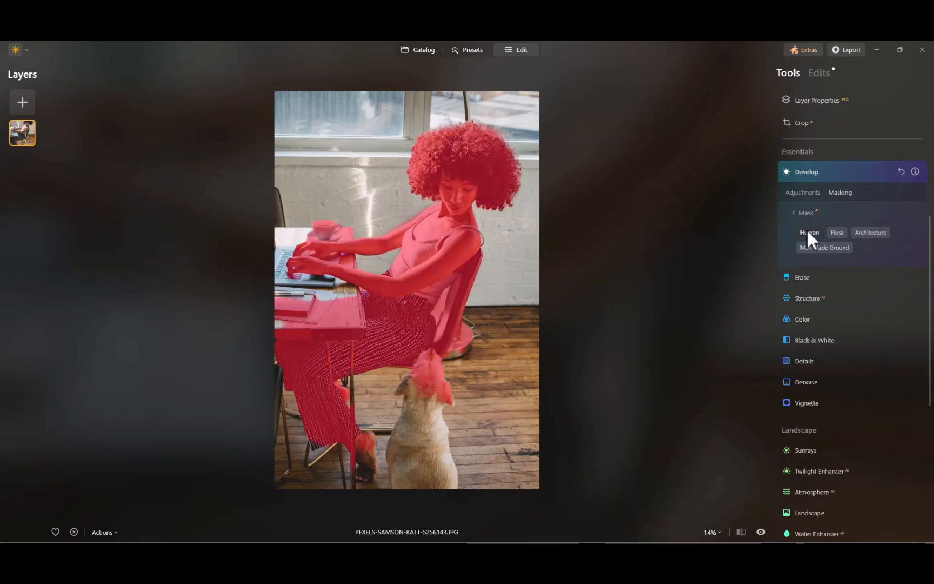
# - Examine the mask's coverage up close around the woman's hair, face, arms and shoulders and the cup and desk beside her
pyautogui.scroll(5, 527, 188)
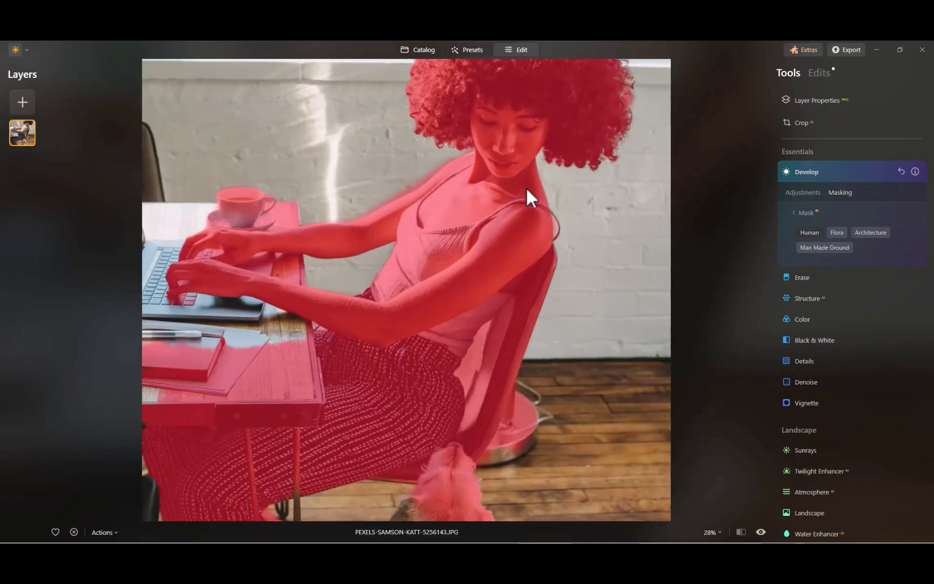
pyautogui.moveTo(518, 205); pyautogui.dragTo(465, 369)
pyautogui.scroll(3, 537, 202)
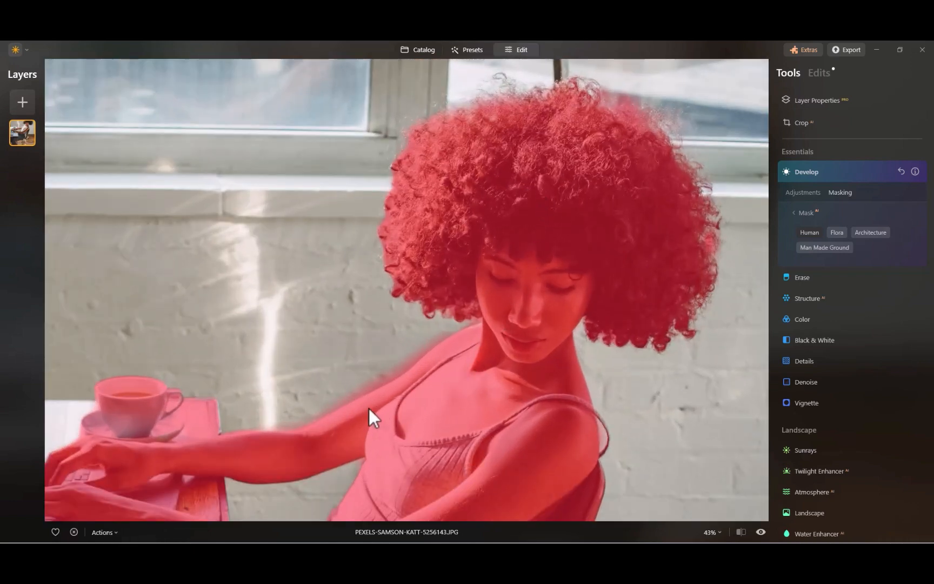
pyautogui.moveTo(369, 408); pyautogui.dragTo(504, 206)
pyautogui.moveTo(492, 367); pyautogui.dragTo(559, 450)
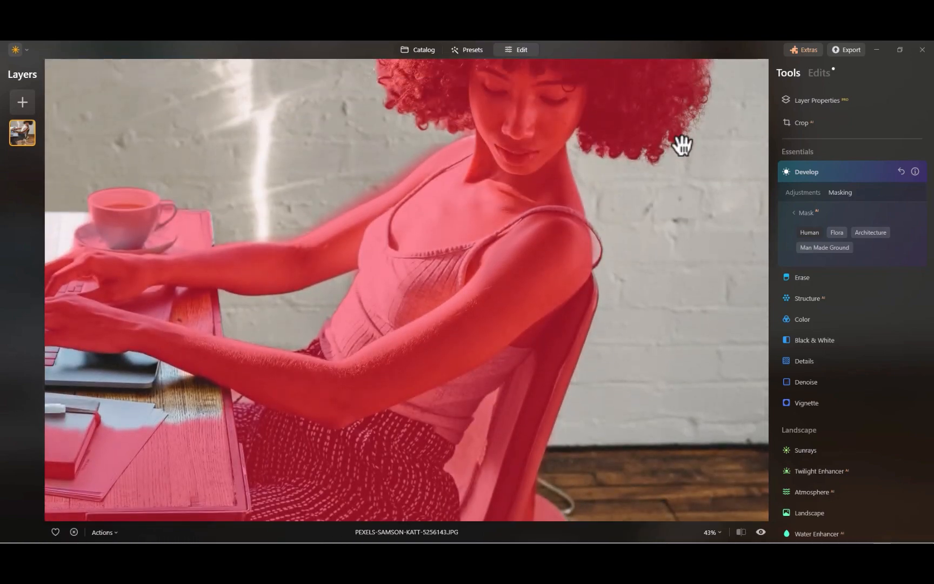
pyautogui.moveTo(682, 145); pyautogui.dragTo(626, 384)
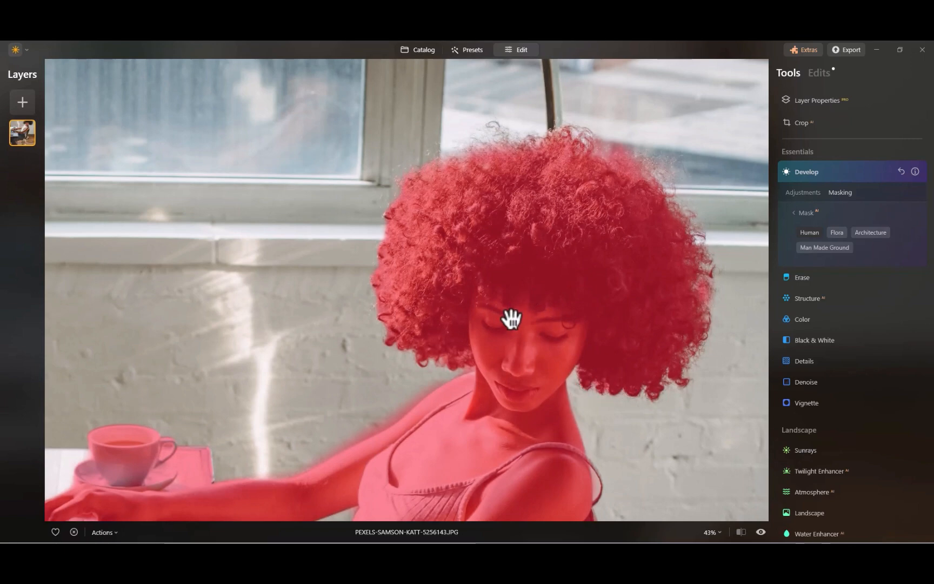
pyautogui.moveTo(511, 319); pyautogui.dragTo(576, 152)
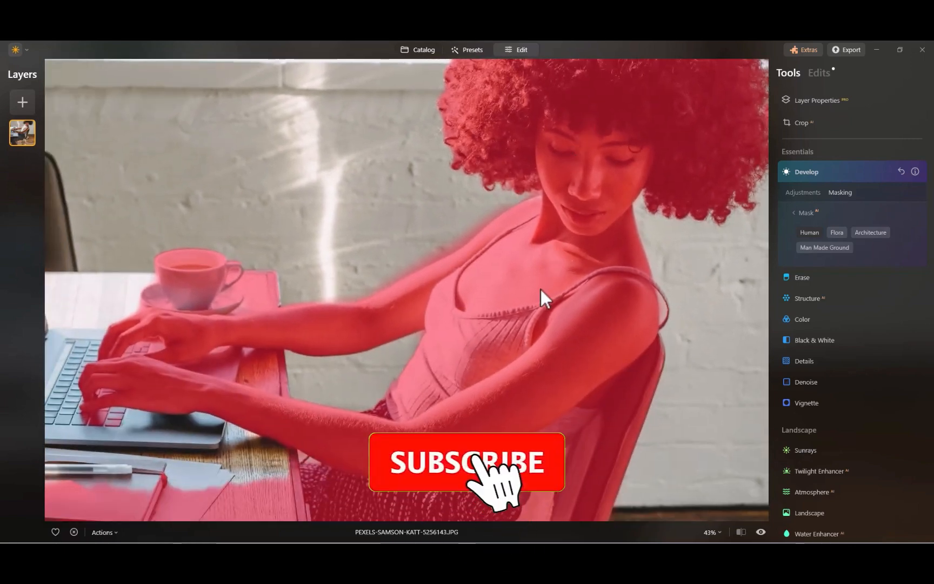
pyautogui.scroll(2, 465, 254)
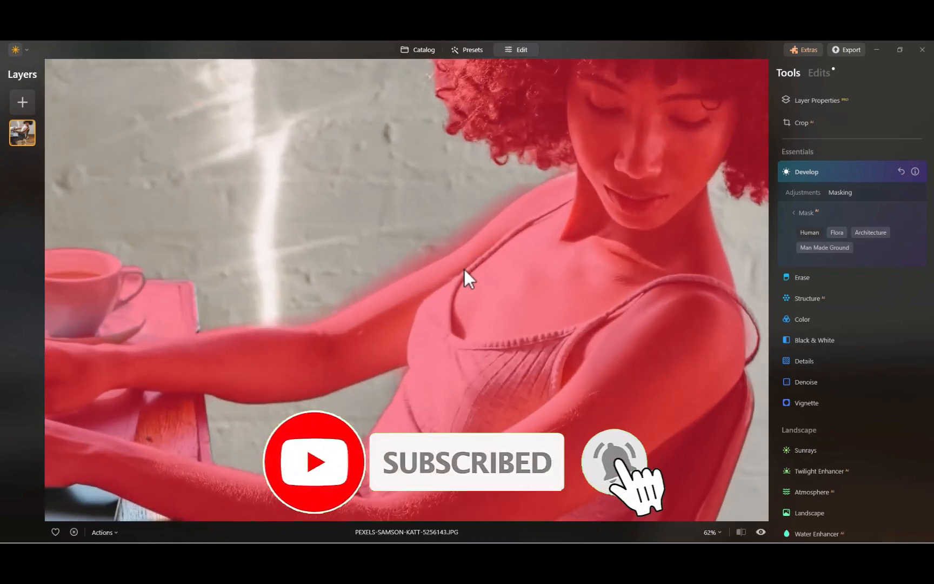